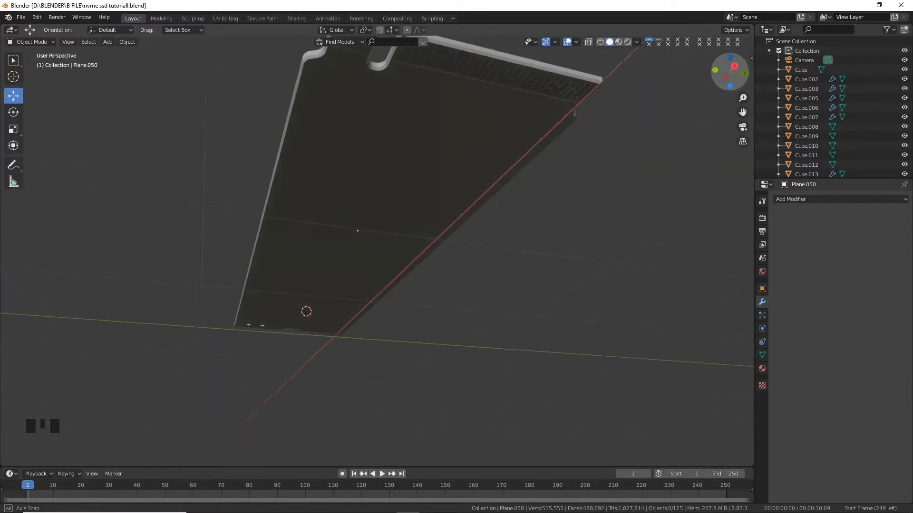
- Switch the viewport to rendered shading and bring up the material settings of the large chip near the connector end
click(628, 41)
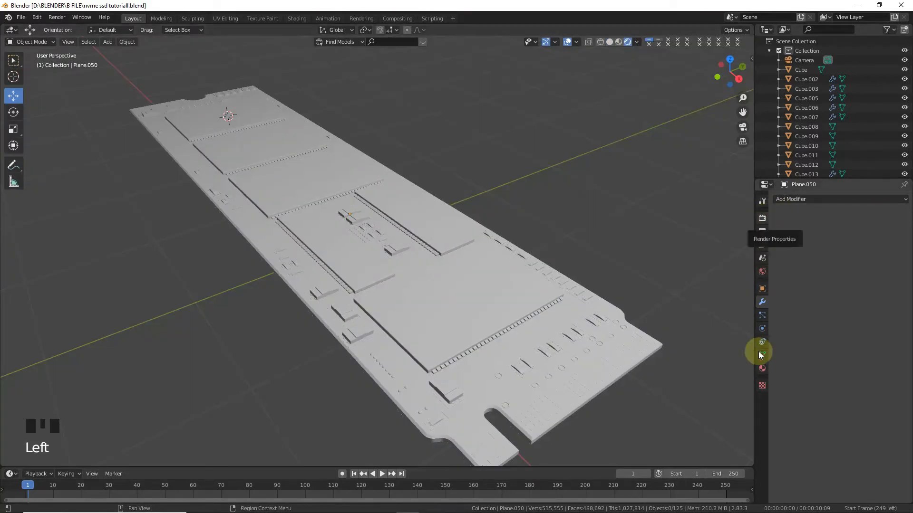
click(762, 369)
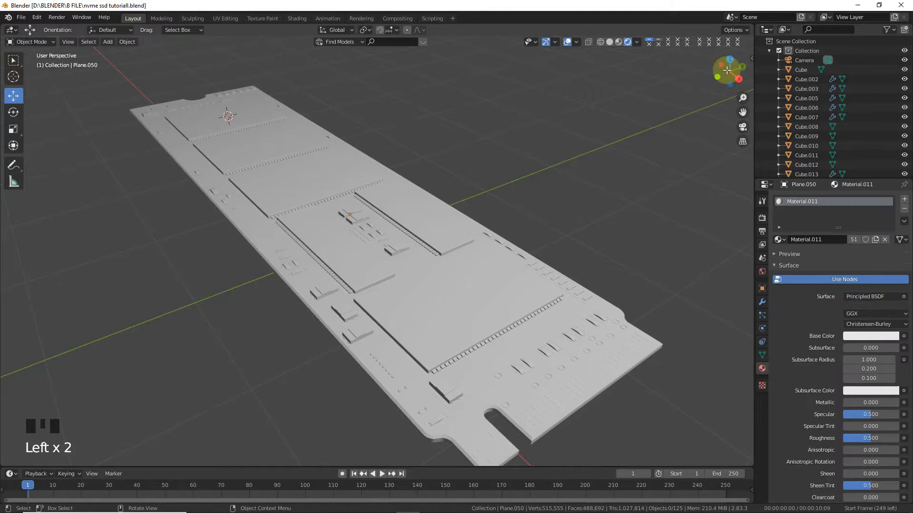
drag(727, 65, 719, 75)
click(500, 259)
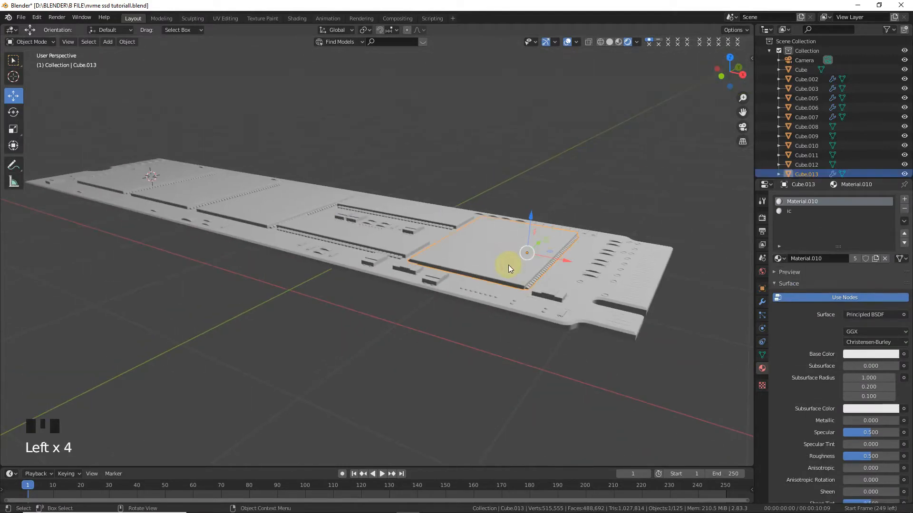
scroll(689, 152, up, 2)
drag(742, 112, 639, 148)
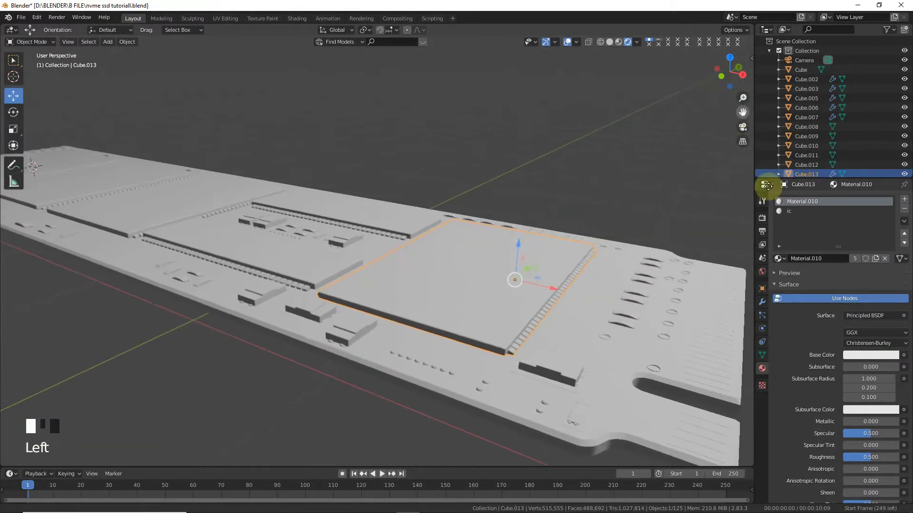
- Set the chip's Material.010 to Metallic 1.0, Specular 1.0 and Roughness 0.1
drag(861, 421, 899, 422)
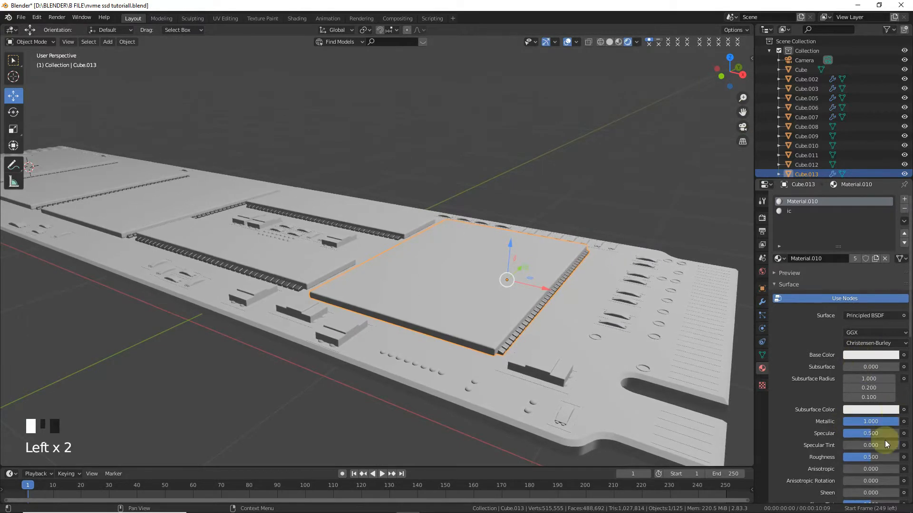
double_click(880, 435)
text(1)
key(Return)
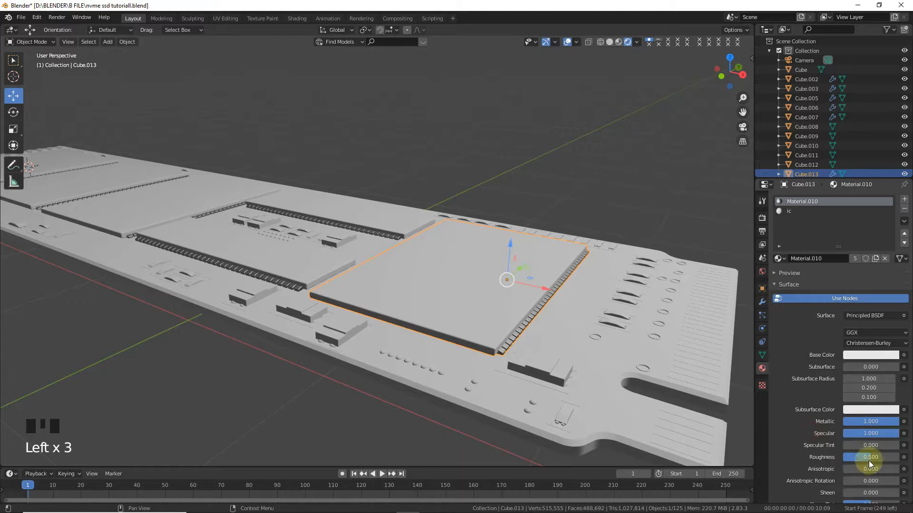
click(813, 442)
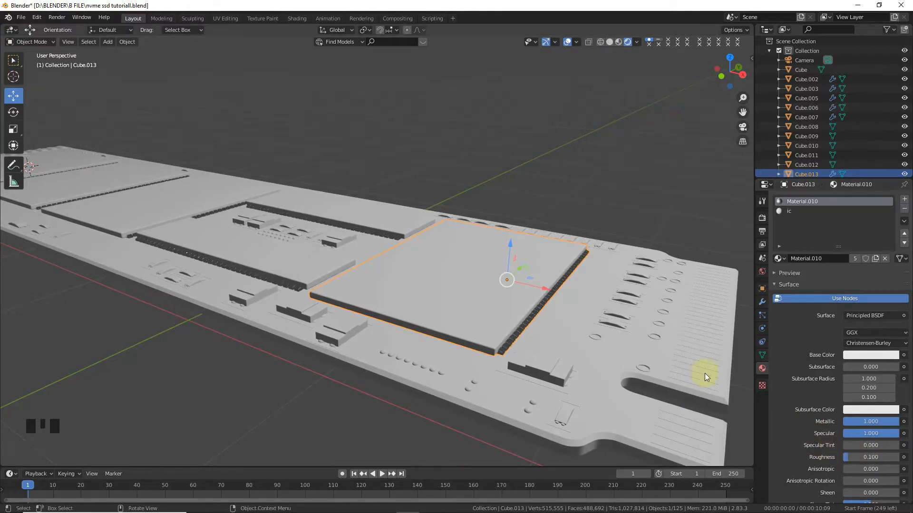
- Assign an Environment Texture to the world background color
click(765, 273)
click(904, 262)
click(903, 262)
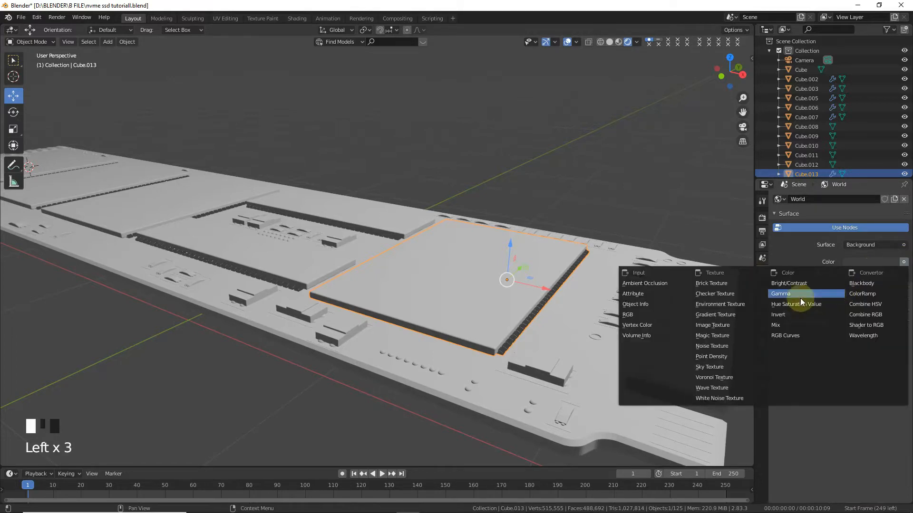
click(745, 307)
- Load photo_studio_01_4k.hdr from the HDRIs folder as the world's environment image
click(896, 273)
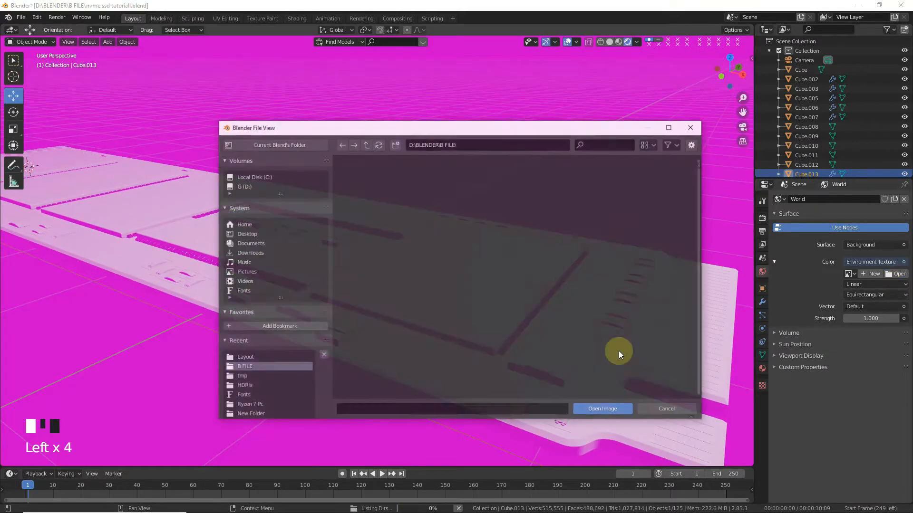
scroll(266, 380, down, 1)
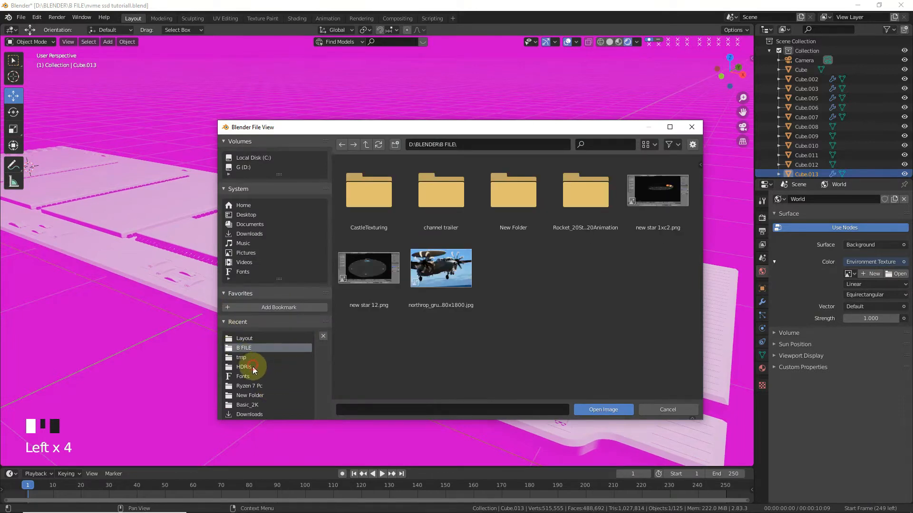
click(254, 369)
click(670, 127)
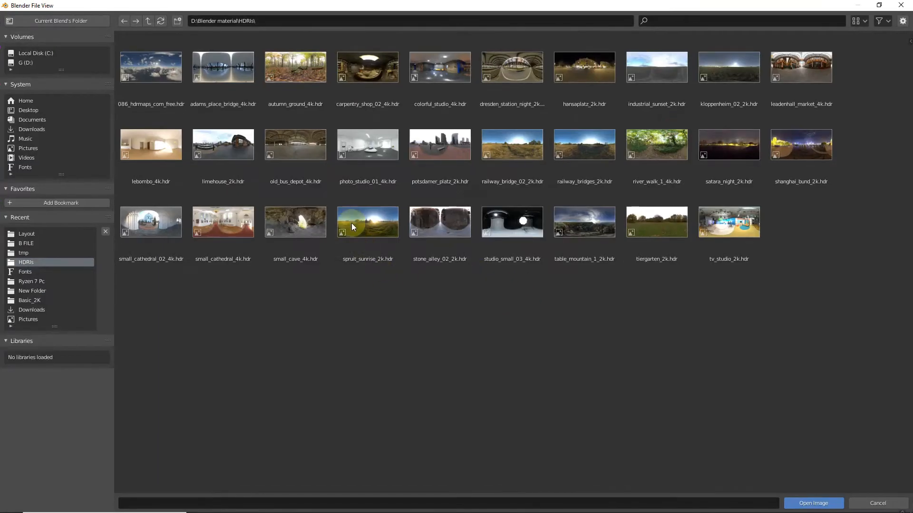
double_click(370, 137)
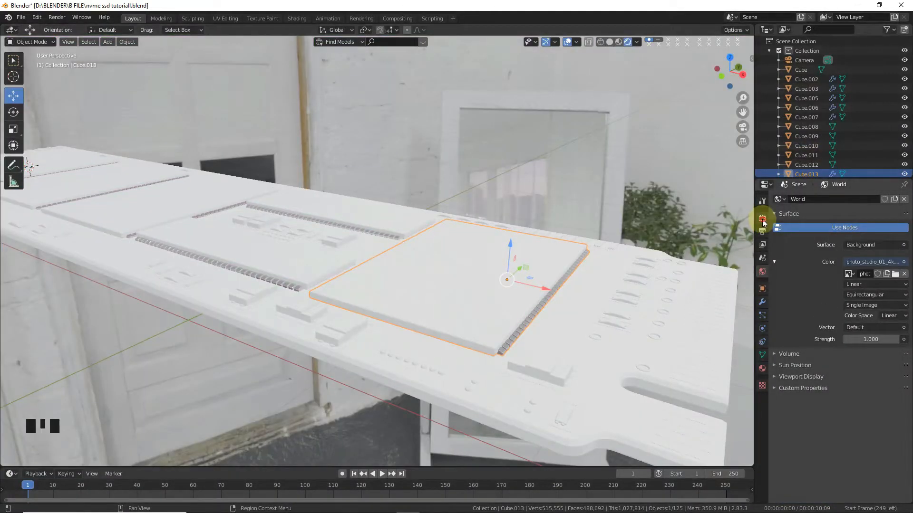
- Enable Ambient Occlusion, Bloom and Screen Space Reflections with Refraction for the Eevee render
click(762, 217)
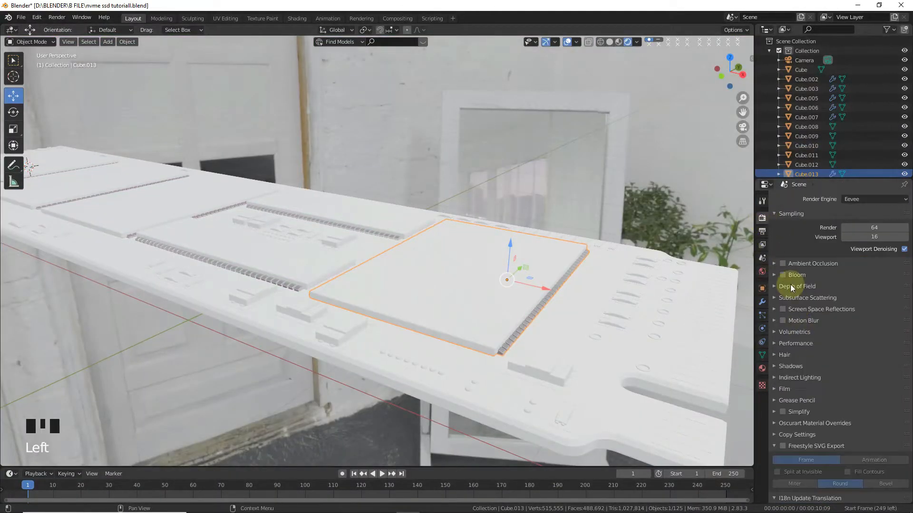
click(784, 264)
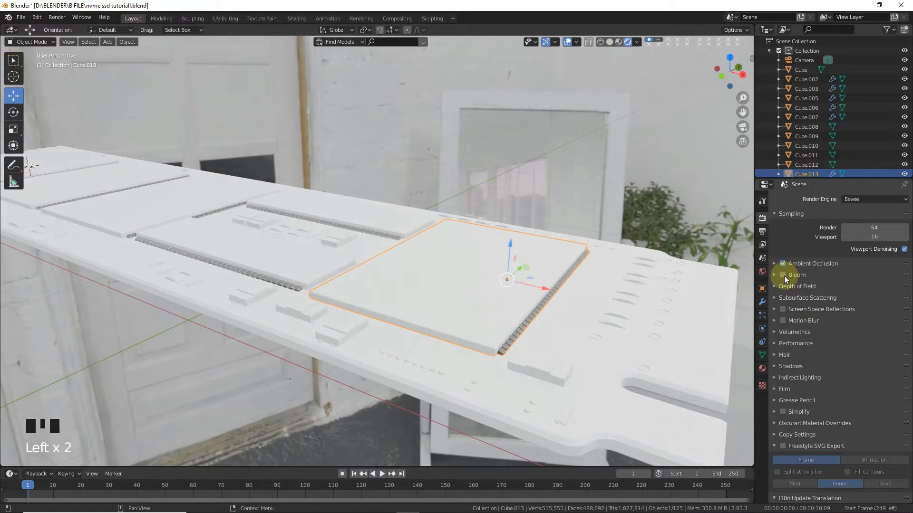
click(784, 276)
click(783, 310)
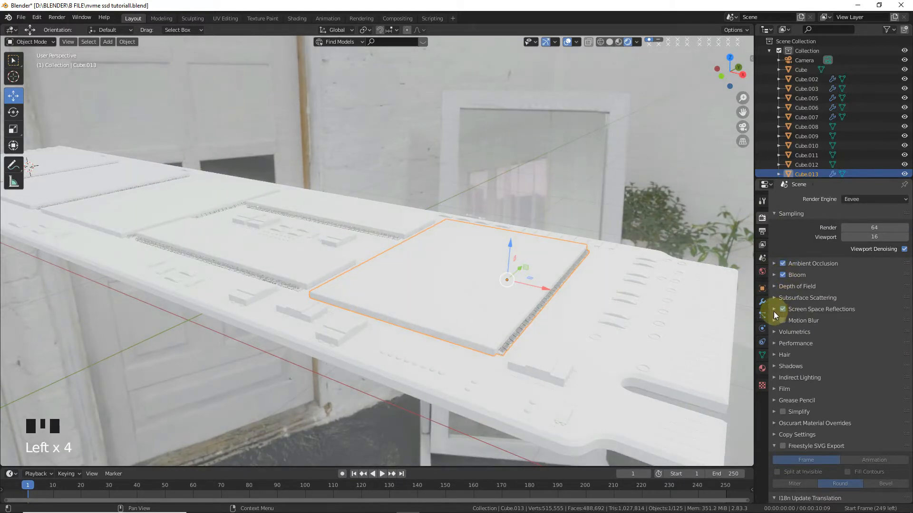
click(773, 311)
click(895, 324)
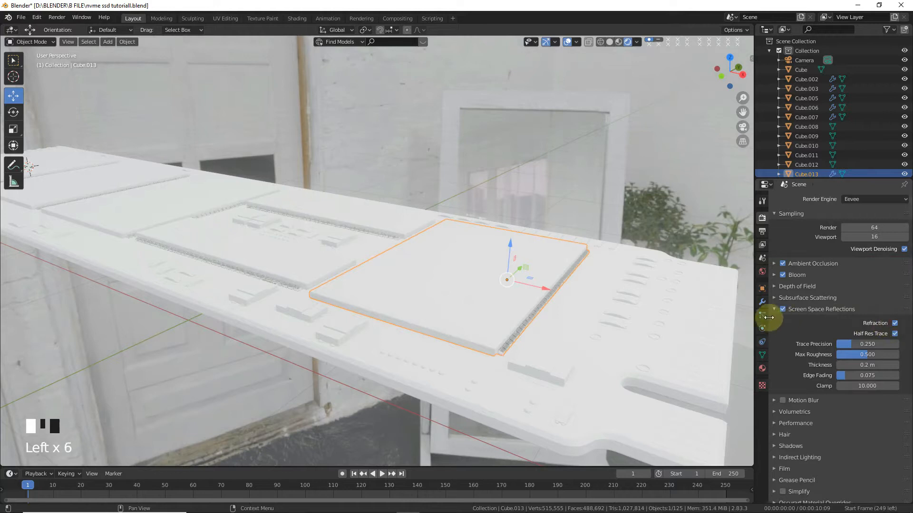
click(774, 310)
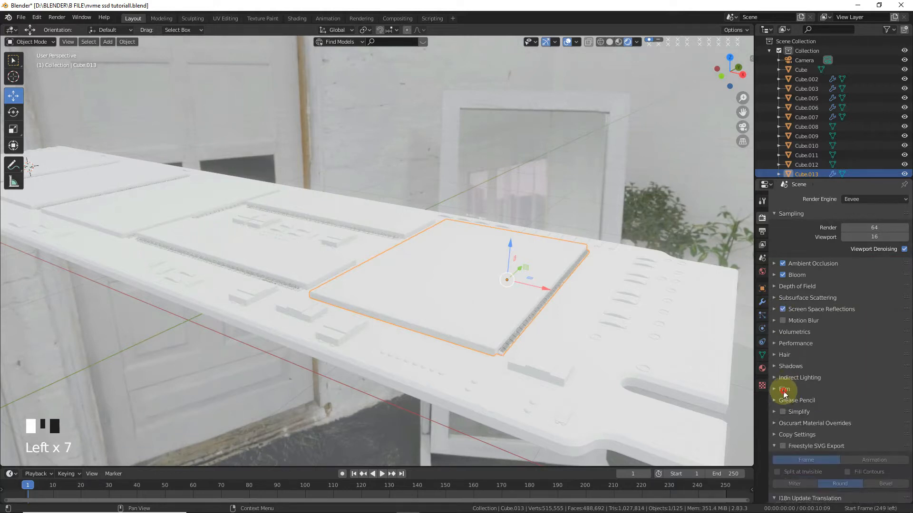
- Make the render film background transparent and turn Bloom off
click(785, 389)
click(895, 413)
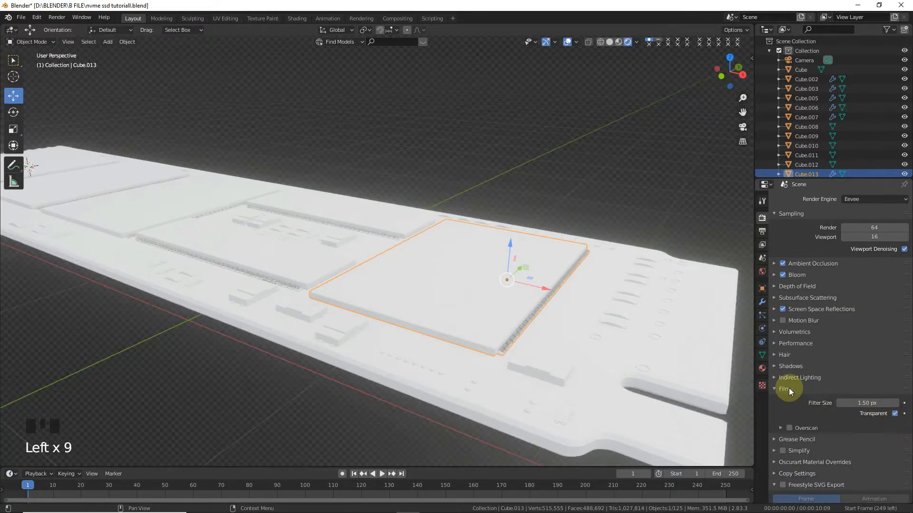
click(784, 389)
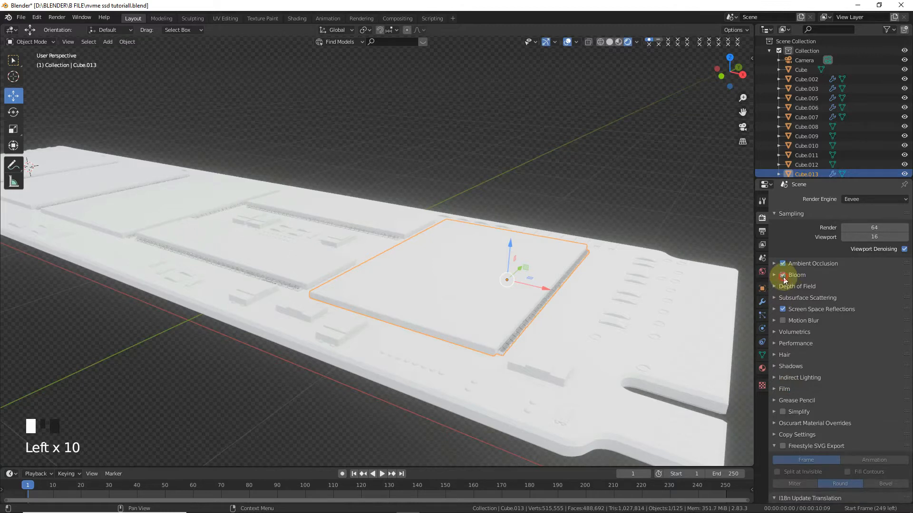
click(783, 276)
- Darken the base color of the large chip's ic material to near black
drag(733, 73, 715, 142)
scroll(687, 180, up, 2)
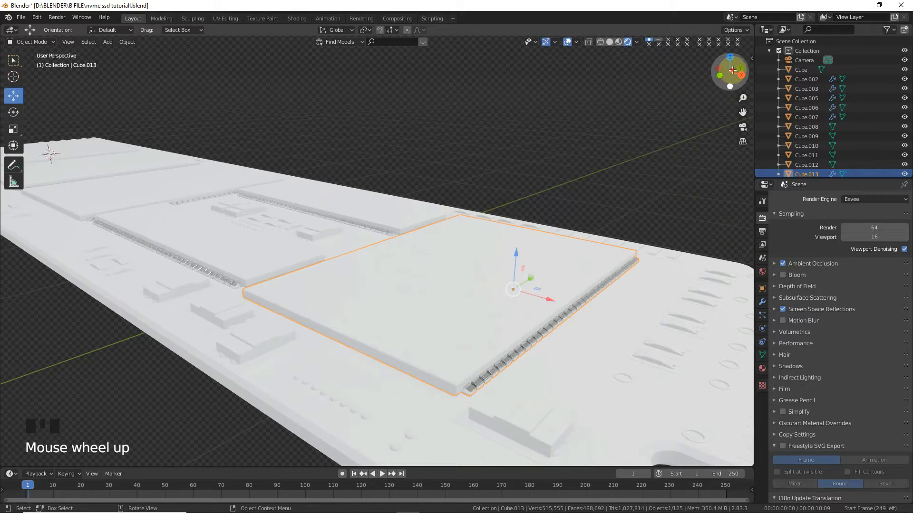
drag(729, 72, 727, 79)
click(762, 369)
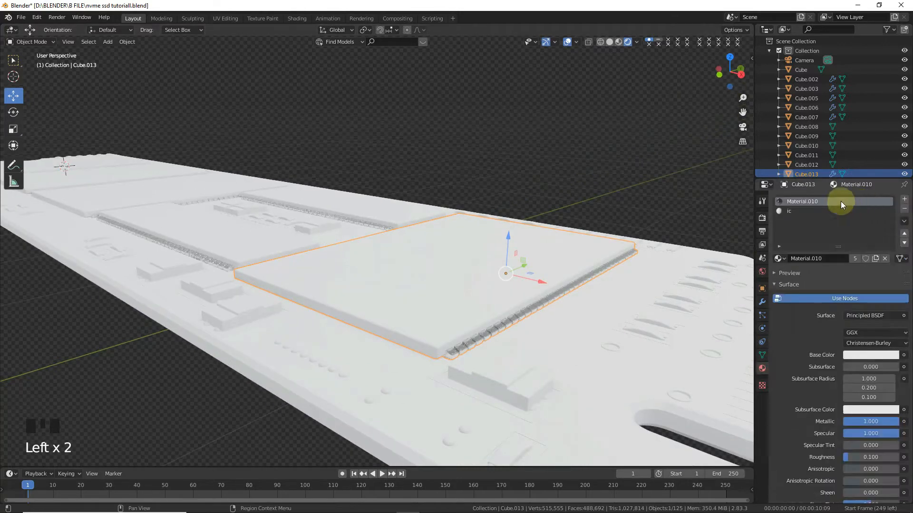
click(803, 215)
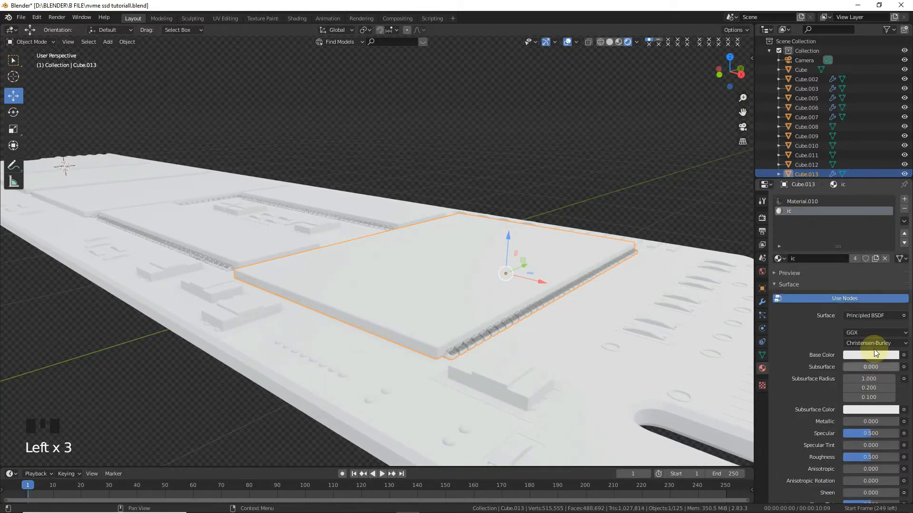
click(892, 285)
drag(892, 281, 890, 294)
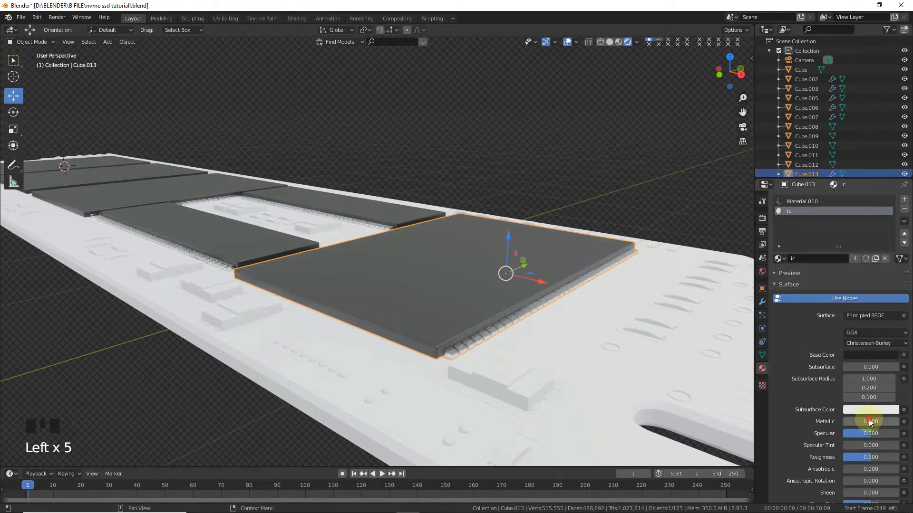
- Set the ic material to Metallic 0.7, Specular 0.5 and Roughness 0.4
key(BackSpace)
click(823, 424)
click(884, 432)
text(1)
click(832, 431)
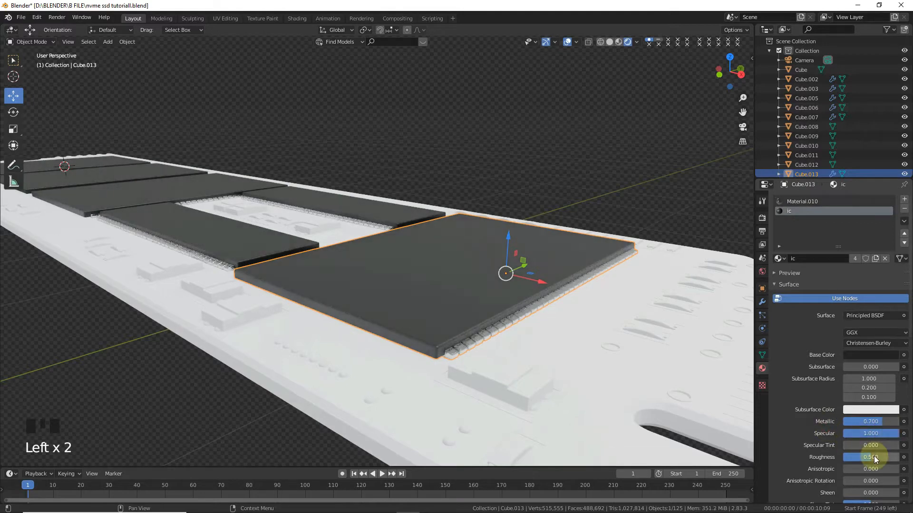
drag(873, 432, 823, 438)
drag(872, 459, 825, 456)
- Give the circuit board's Material.001 a bright yellow base color with hue about 0.147, saturation 0.752 and value 0.933
mouse_move(722, 74)
mouse_down()
mouse_move(674, 49)
mouse_move(724, 73)
mouse_up()
click(235, 370)
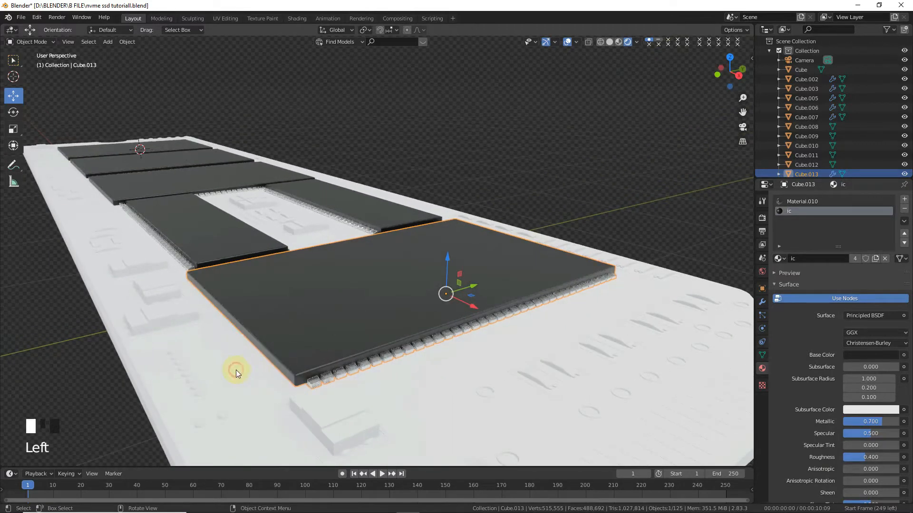
scroll(523, 305, down, 2)
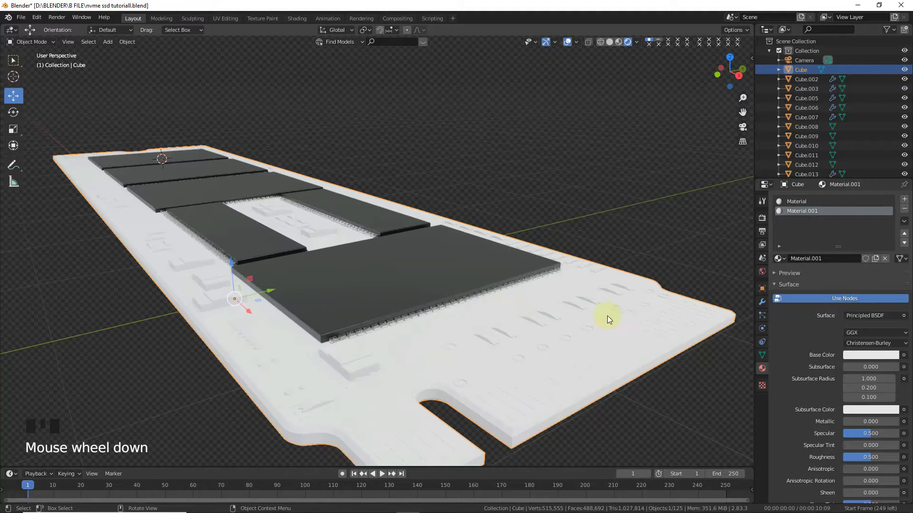
click(860, 355)
drag(891, 244, 892, 222)
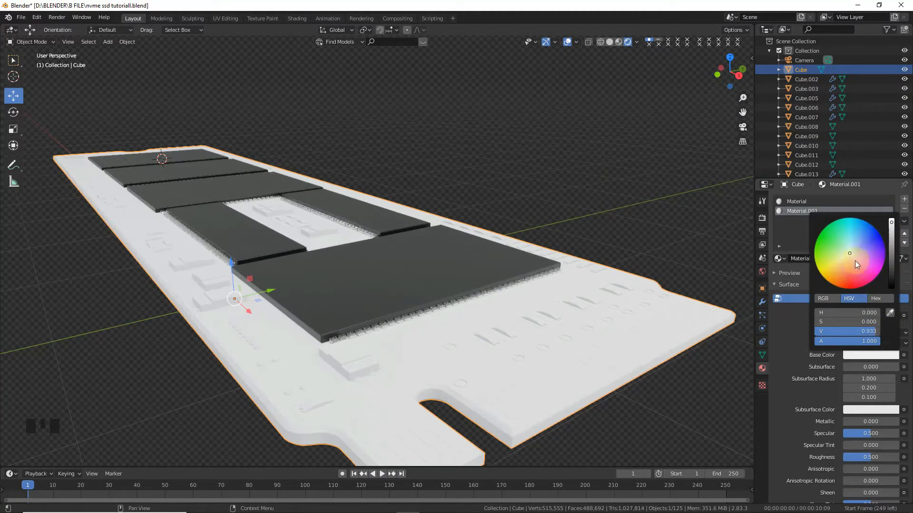
click(829, 269)
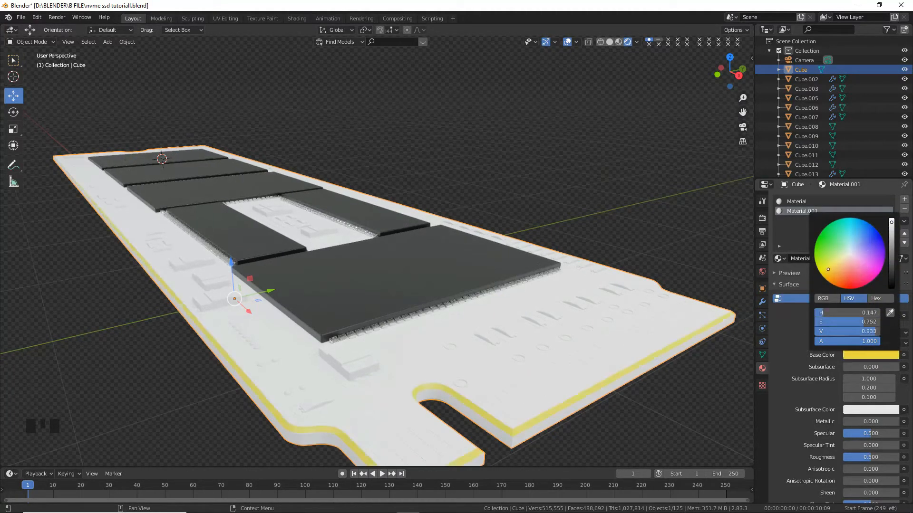
- Set the board's Material.001 to Metallic 1.0, Specular 1.0 and Roughness 0.4
text(1)
key(Return)
click(867, 433)
text(1)
click(868, 456)
text(0.4)
key(Return)
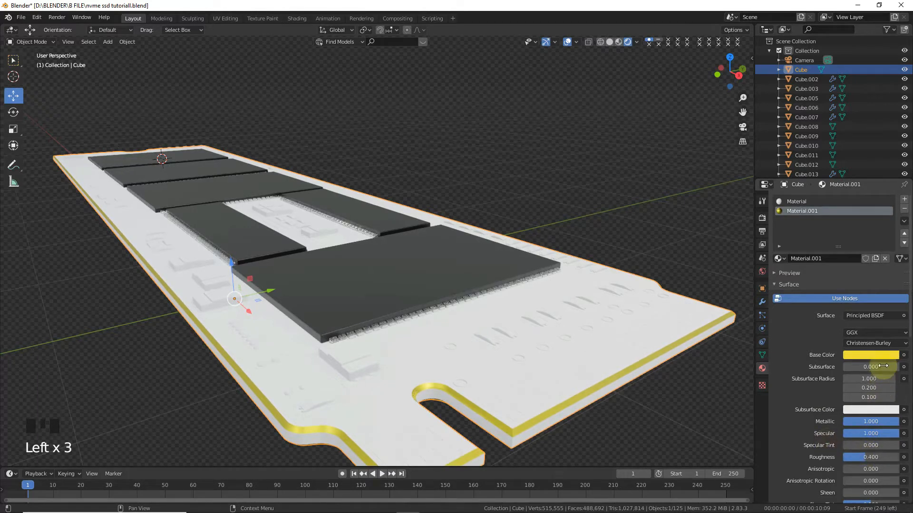
- Tone the base color of Material.001 down to a muted gold with hue about 0.129, saturation 0.406 and value 0.667
click(870, 355)
drag(892, 235, 892, 241)
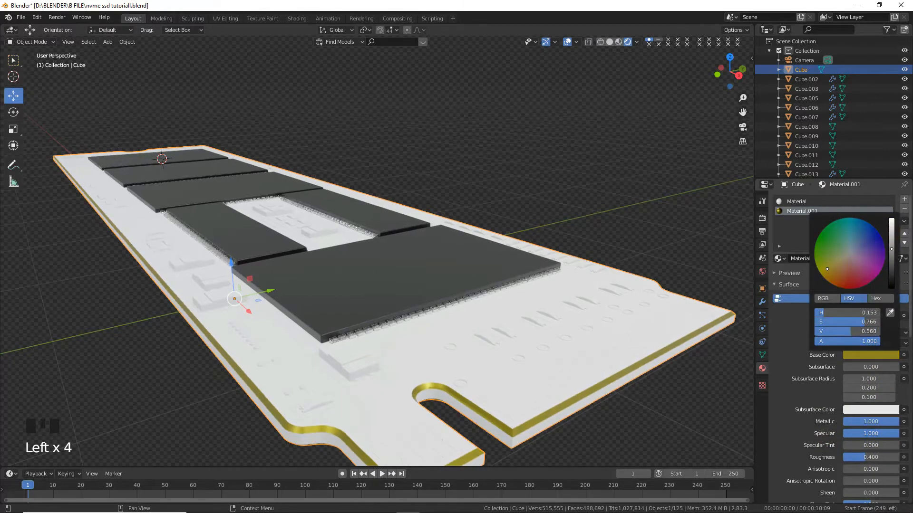
click(840, 264)
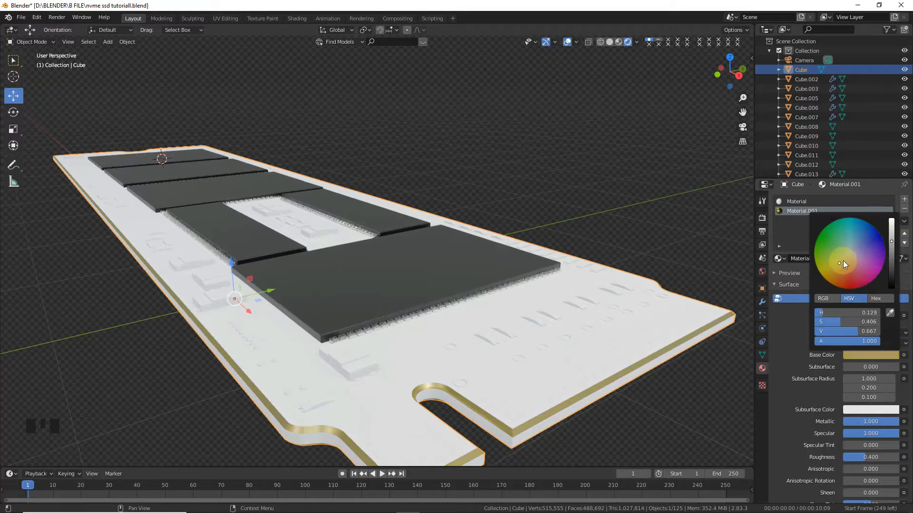
- Darken the base color of the board's first material, Material, to near black
click(806, 203)
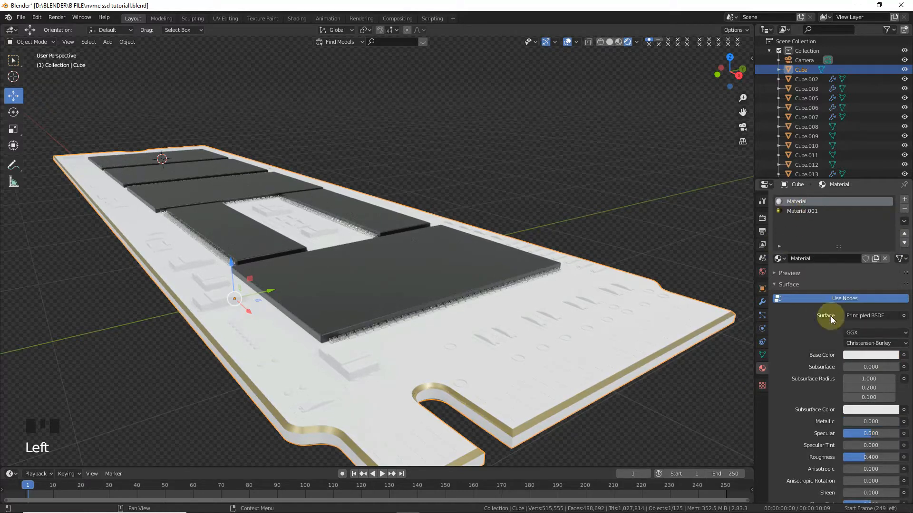
click(852, 356)
drag(891, 224, 891, 282)
- Set the board's black Material to Metallic 0.5 and Specular 1.0
drag(865, 424, 897, 424)
double_click(847, 421)
text(.5)
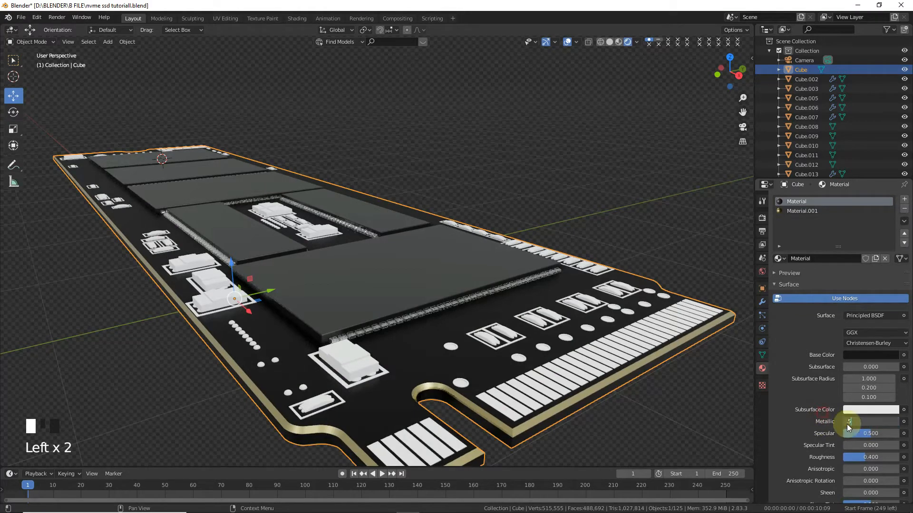
key(Return)
double_click(866, 431)
text(1)
key(Return)
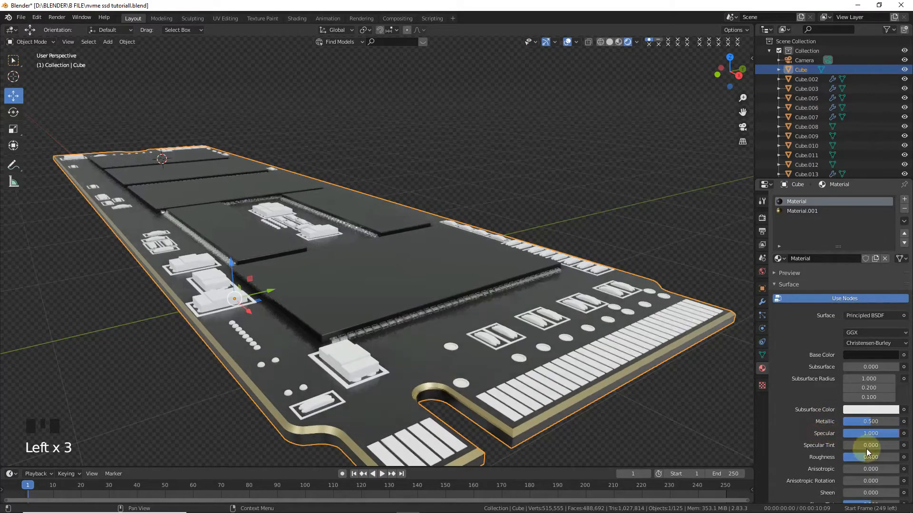
click(868, 456)
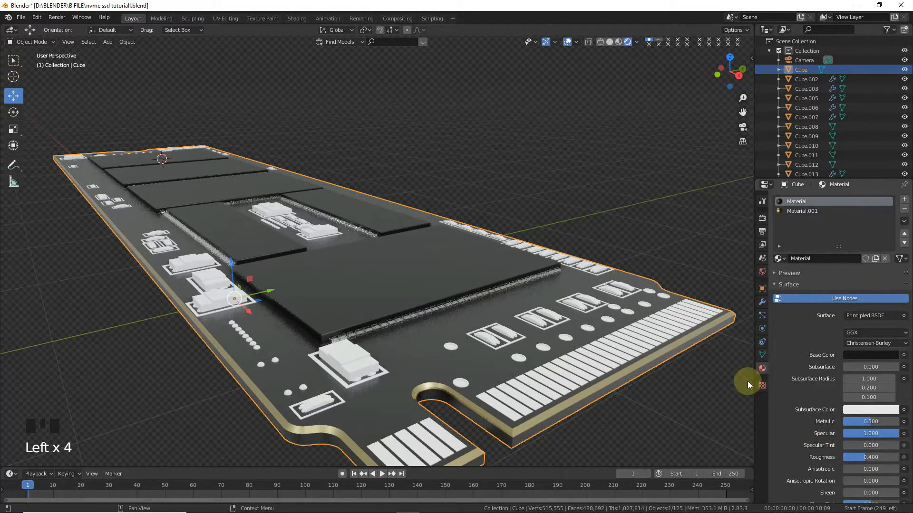
- Deepen the base color of the board's gold Material.001 to hue 0.152, saturation 0.555 and value 0.527
drag(738, 76, 745, 70)
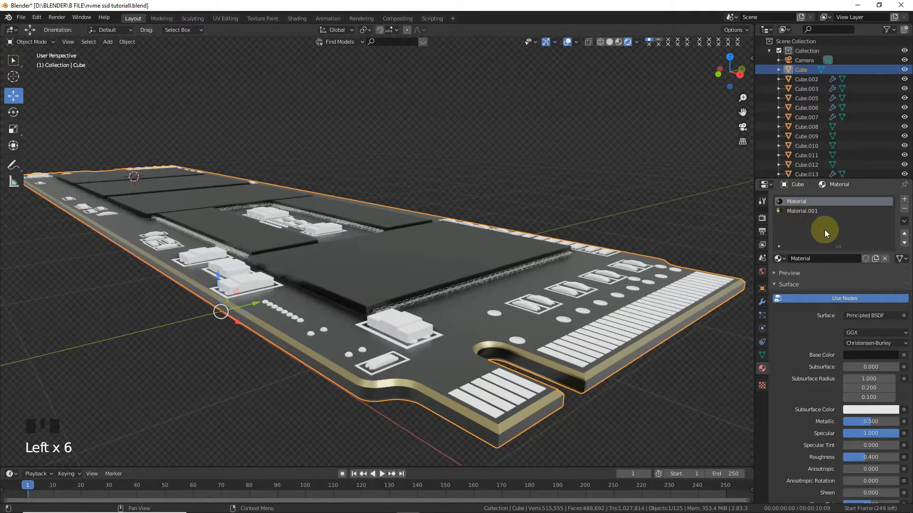
click(817, 211)
click(862, 356)
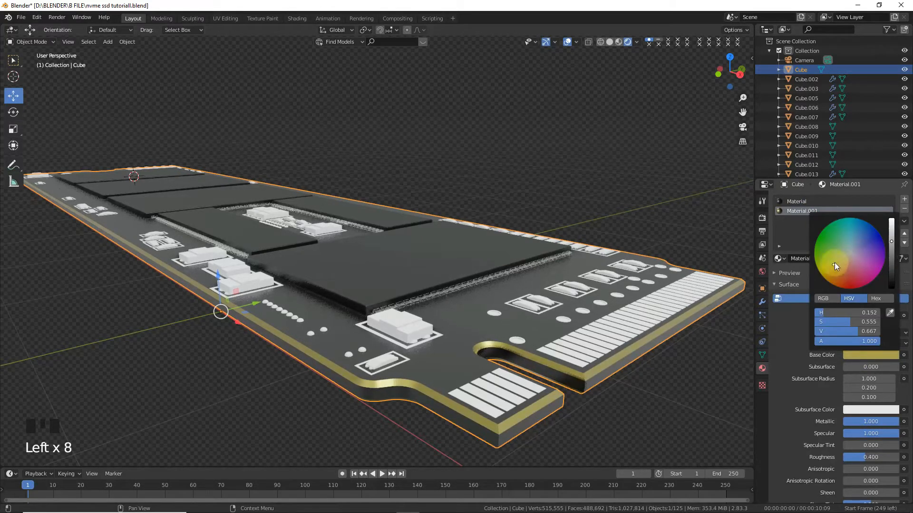
drag(891, 242, 891, 251)
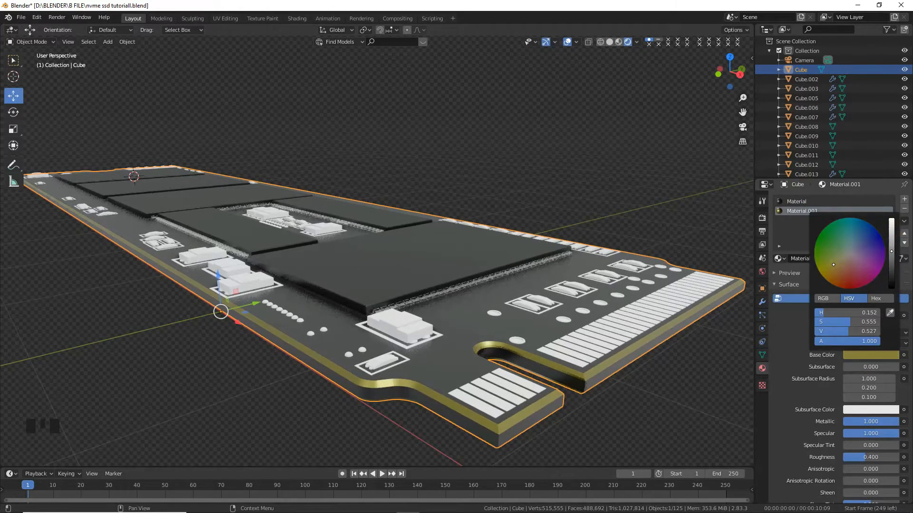
click(614, 199)
- Tint the base color of the edge connector contacts' Material.006 yellow with hue 0.158 and saturation 0.828
click(559, 345)
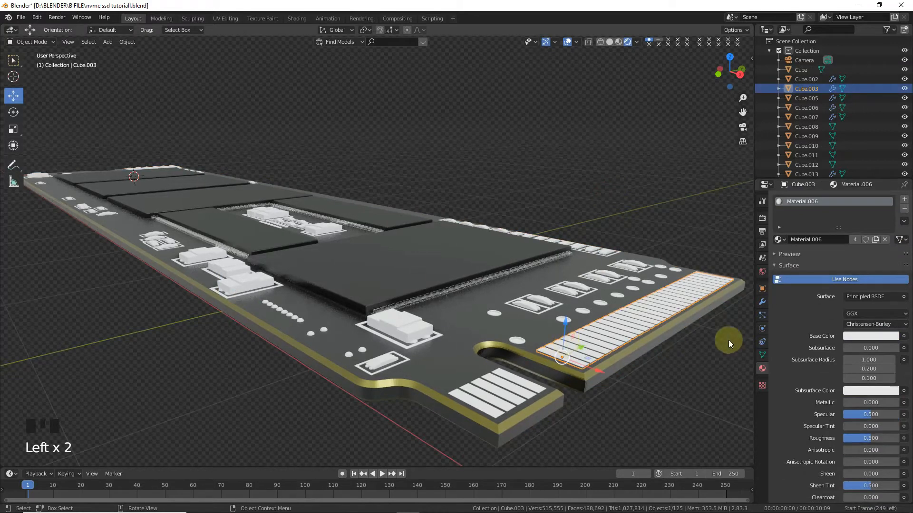
click(860, 338)
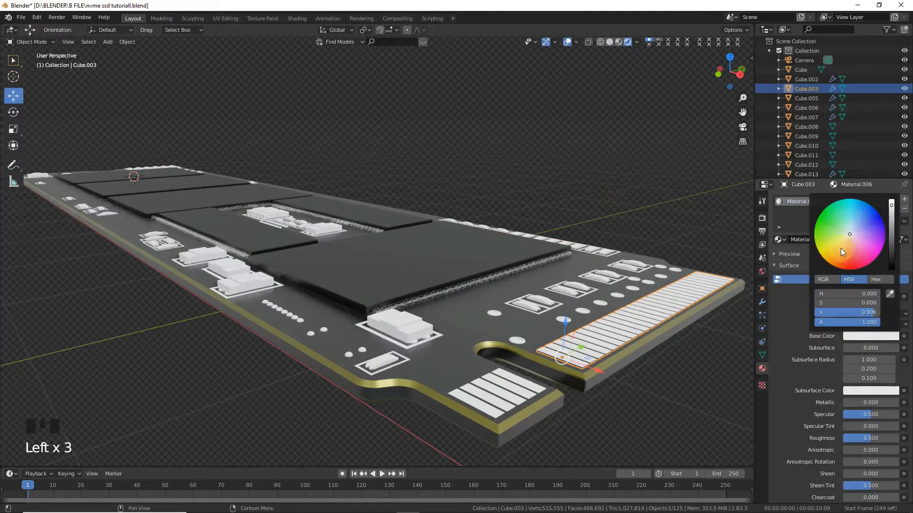
drag(850, 234, 825, 252)
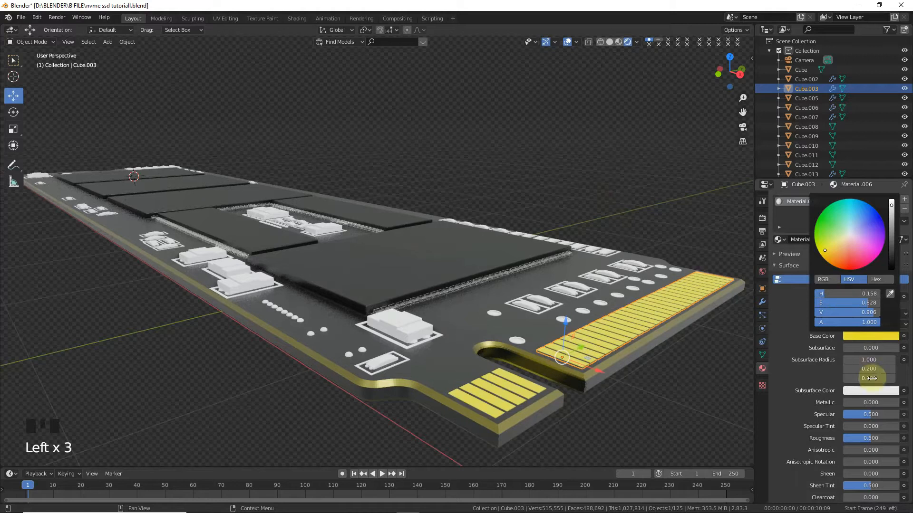
- Set the connector contacts' Material.006 to Metallic 0.7, Specular 1.0 and Roughness 0.4
click(862, 402)
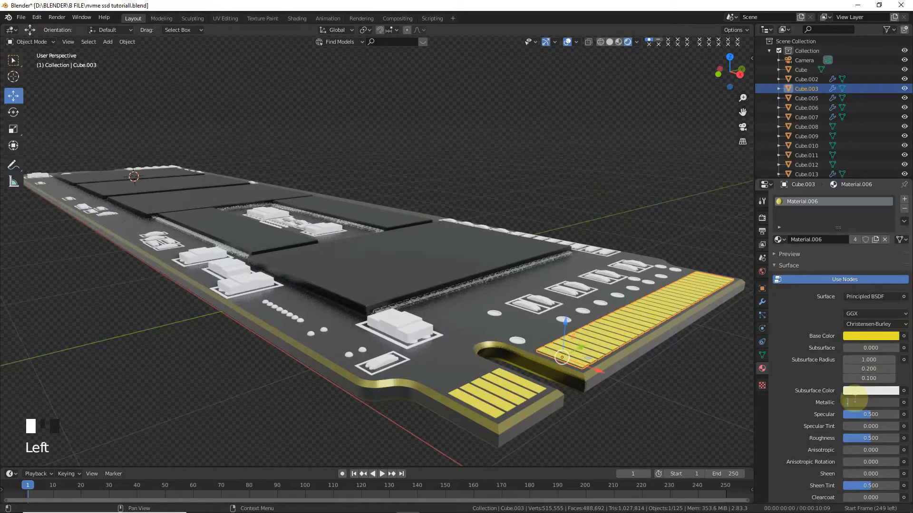
text(.7)
key(Return)
click(871, 417)
text(1)
key(Return)
click(870, 438)
text(.4)
click(831, 432)
click(619, 200)
- Shift the contacts' base color to a fully saturated golden yellow with hue 0.152 and saturation 1.0
click(869, 338)
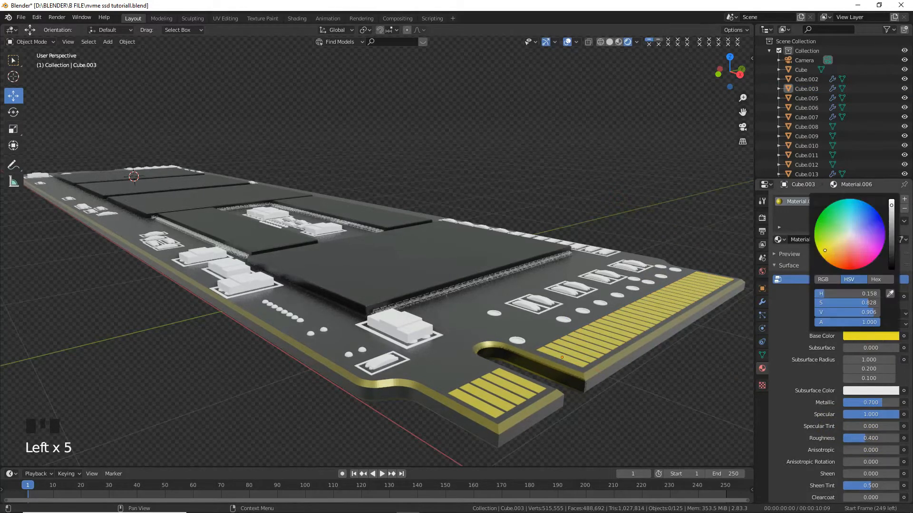
drag(824, 257, 820, 255)
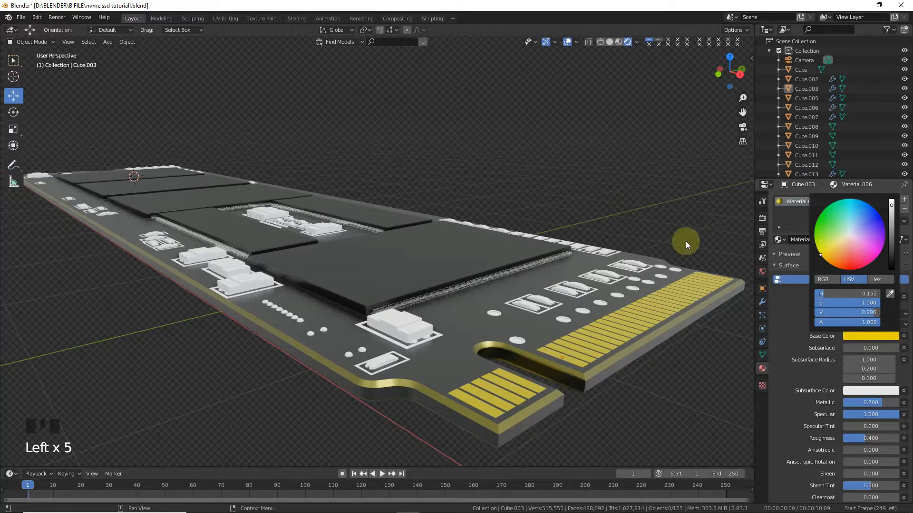
click(597, 209)
- Color the redd material of the large component near the two board holes red, with hue 0.990 and saturation 0.882
scroll(598, 210, down, 4)
drag(718, 75, 585, 213)
scroll(452, 229, up, 3)
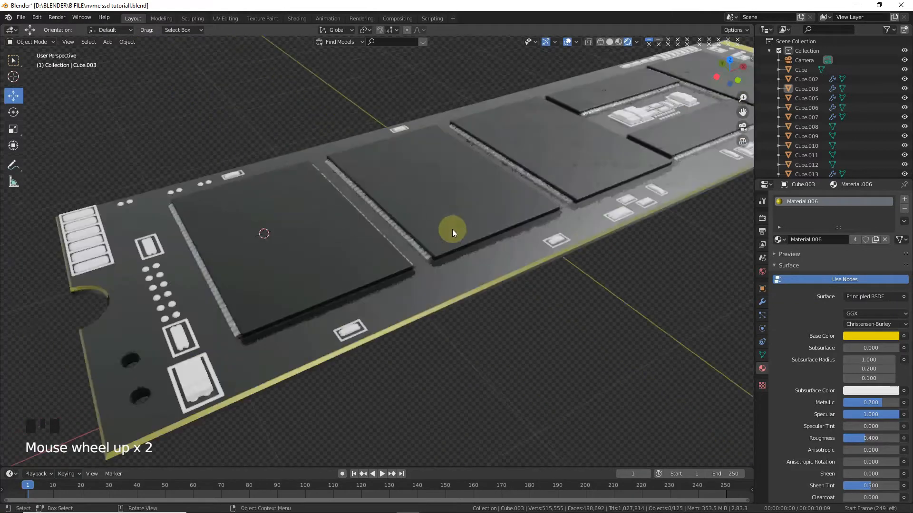
drag(742, 112, 377, 225)
scroll(334, 285, up, 2)
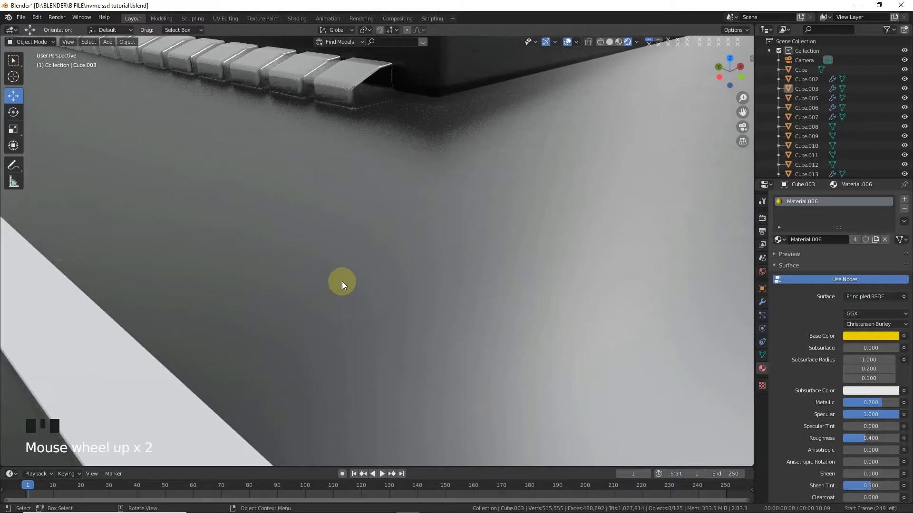
scroll(318, 290, down, 1)
click(317, 290)
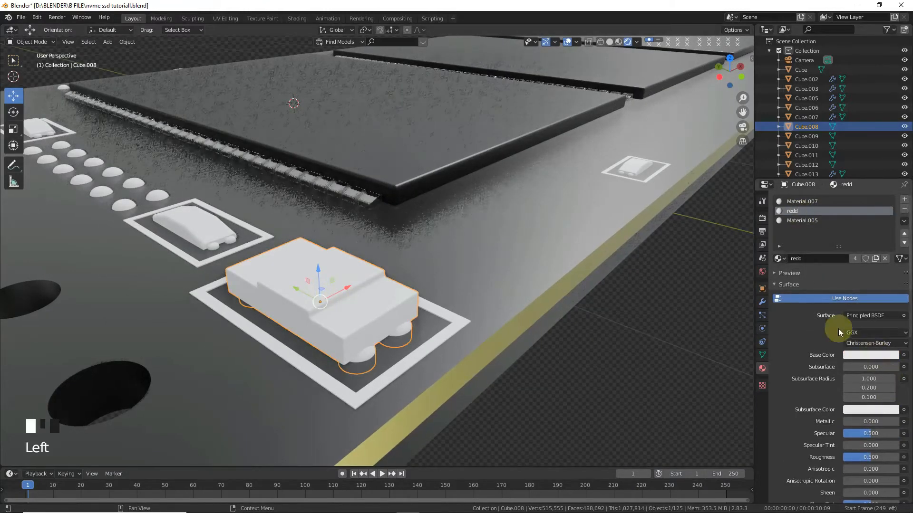
click(870, 355)
click(851, 285)
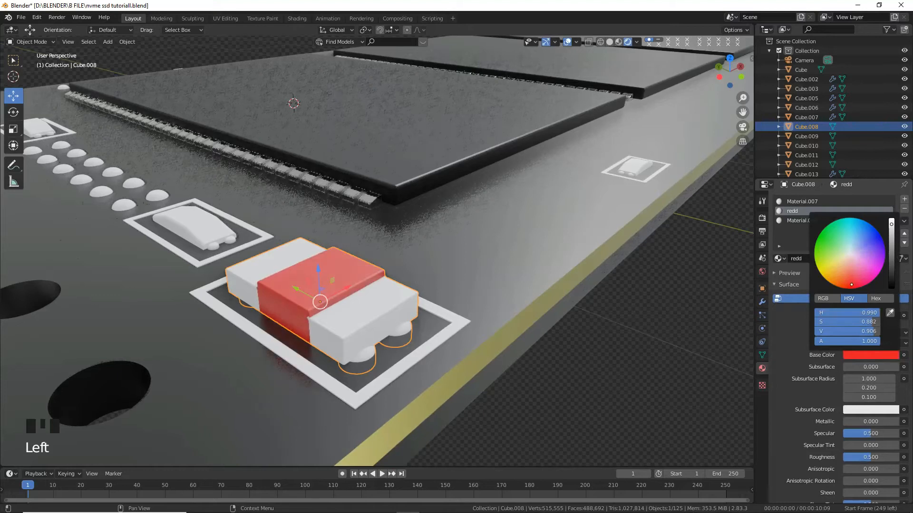
- Set the redd material to Metallic 0.5, Specular 1.0 and Roughness 0.4
click(874, 422)
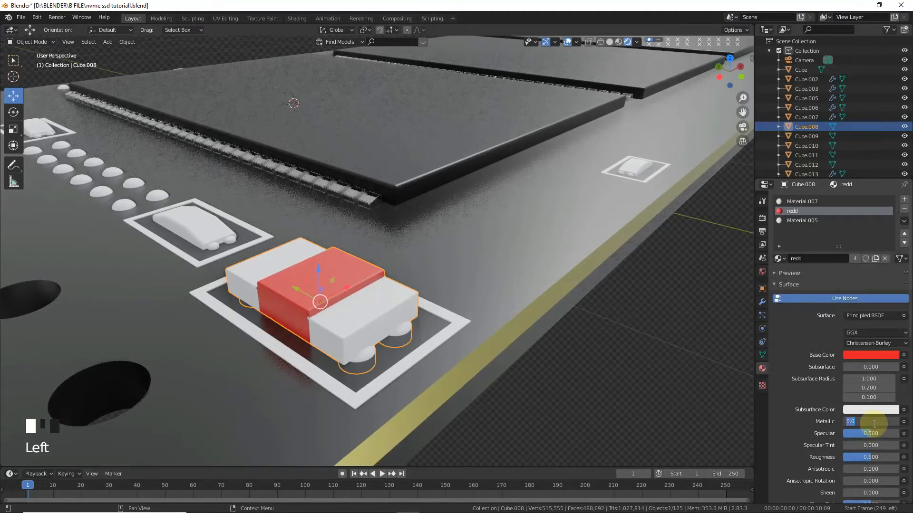
text(.5)
key(Return)
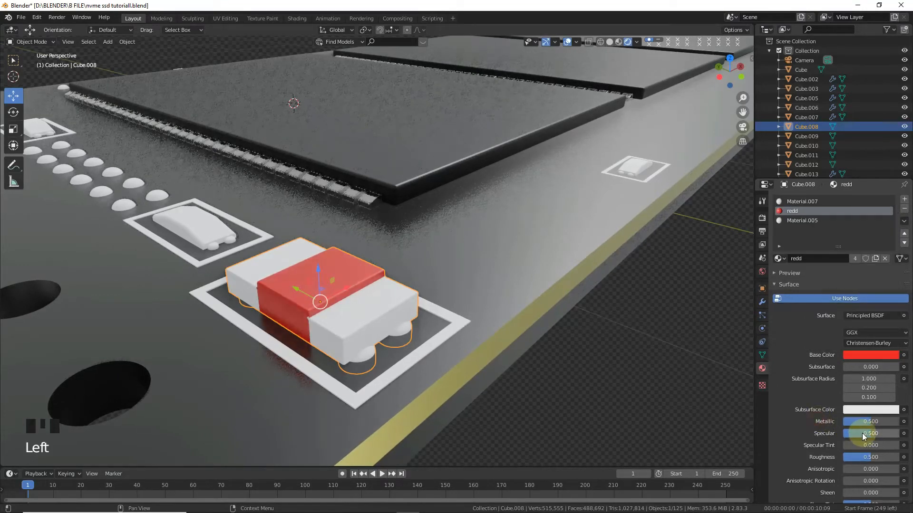
click(863, 434)
text(1)
click(819, 431)
click(870, 458)
text(.4)
click(823, 448)
- Darken the base color of the large component's Material.005 to a mid grey with value 0.453
scroll(629, 326, down, 3)
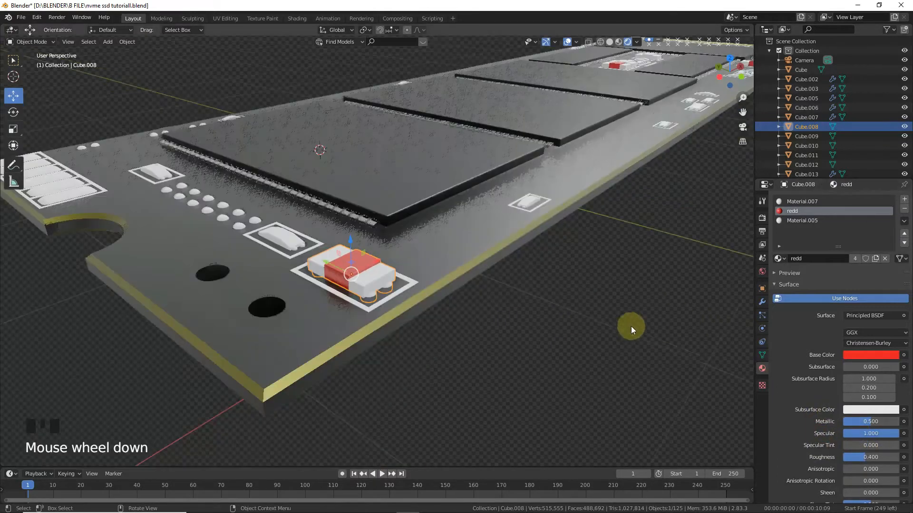
click(817, 220)
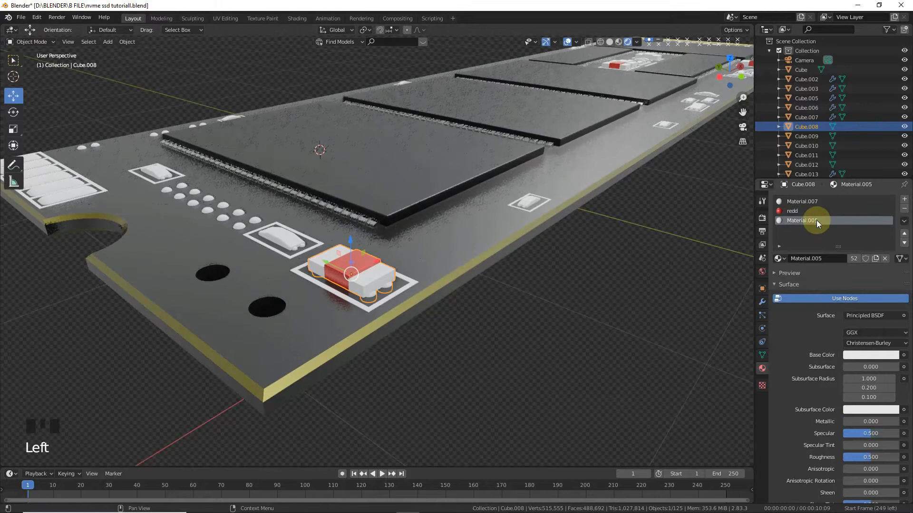
click(868, 358)
drag(892, 259, 892, 291)
click(860, 384)
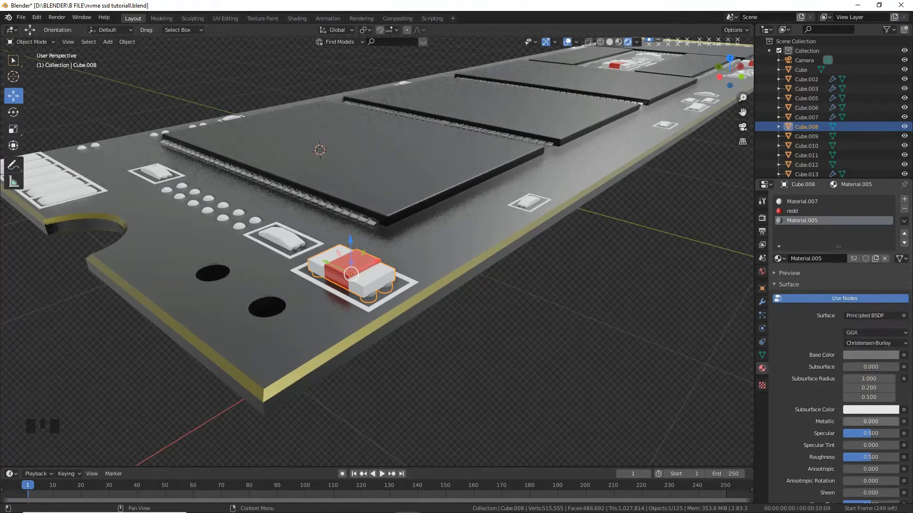
- Set Material.005 of the large component to Metallic 1.0, Specular 1.0 and Roughness 0.1
click(889, 433)
text(1)
key(Return)
click(874, 460)
text(.4)
click(818, 446)
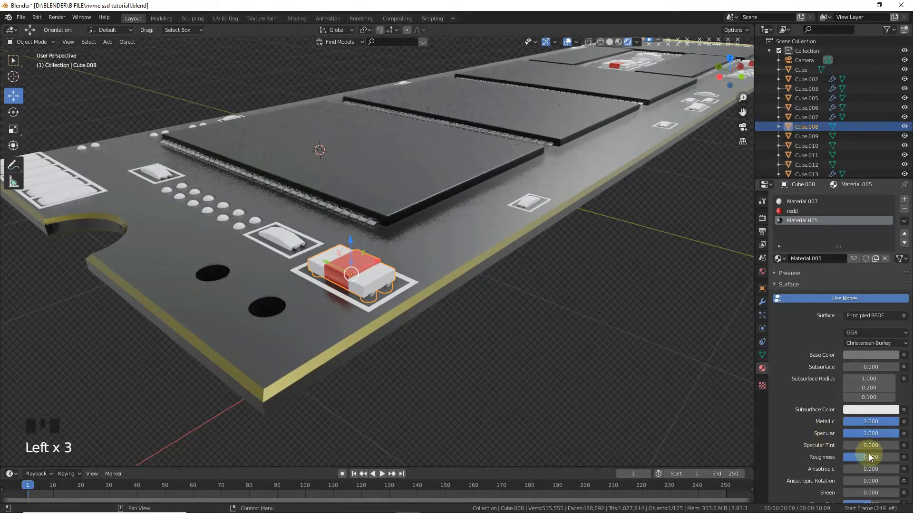
click(866, 458)
text(.1)
key(Return)
- Brighten the base color of Material.005 to white
click(869, 356)
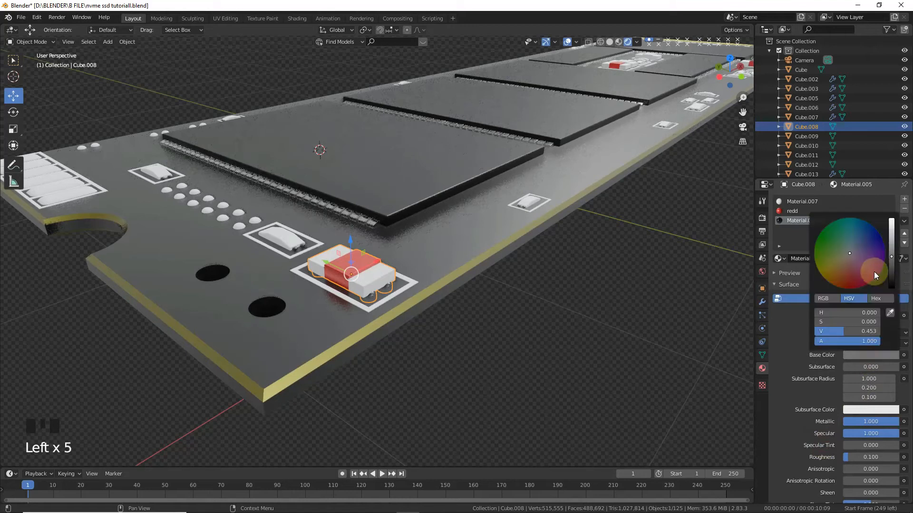
drag(892, 257, 891, 217)
click(461, 375)
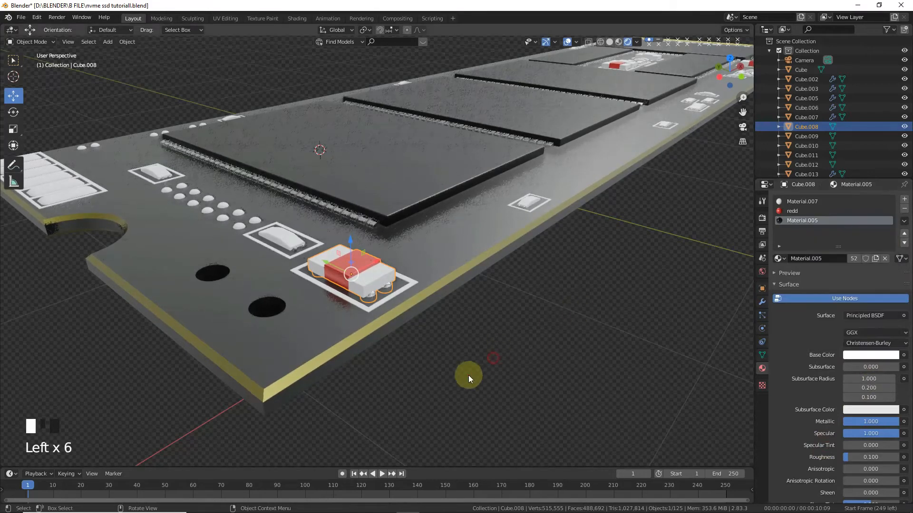
- Set the large component's Material.007 to Metallic 0.683, Specular 0.942 and Roughness 0.450
click(812, 200)
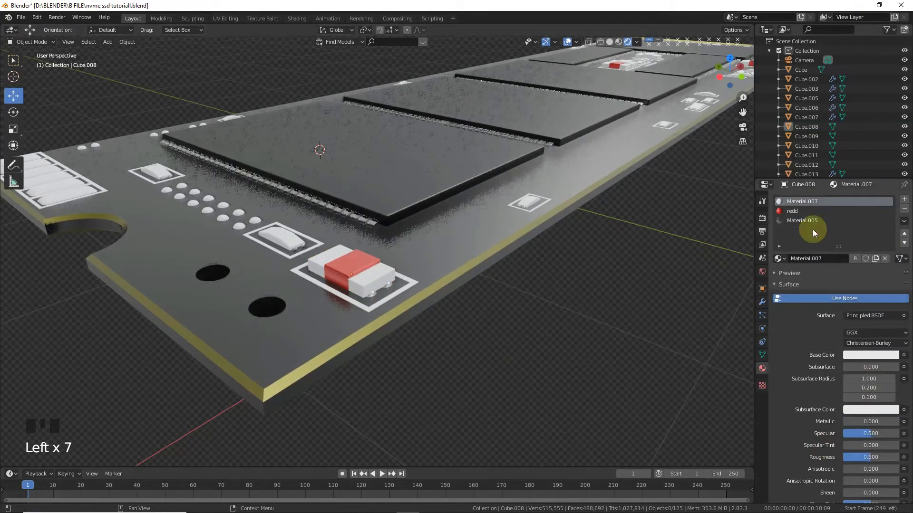
drag(853, 428, 876, 458)
click(336, 250)
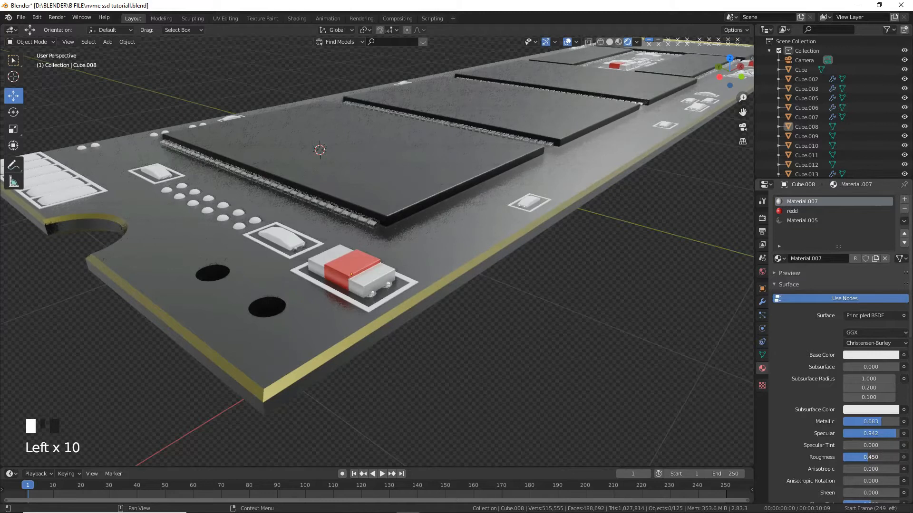
- Color the material named red bright red on the small component next to the large red and white one
click(295, 239)
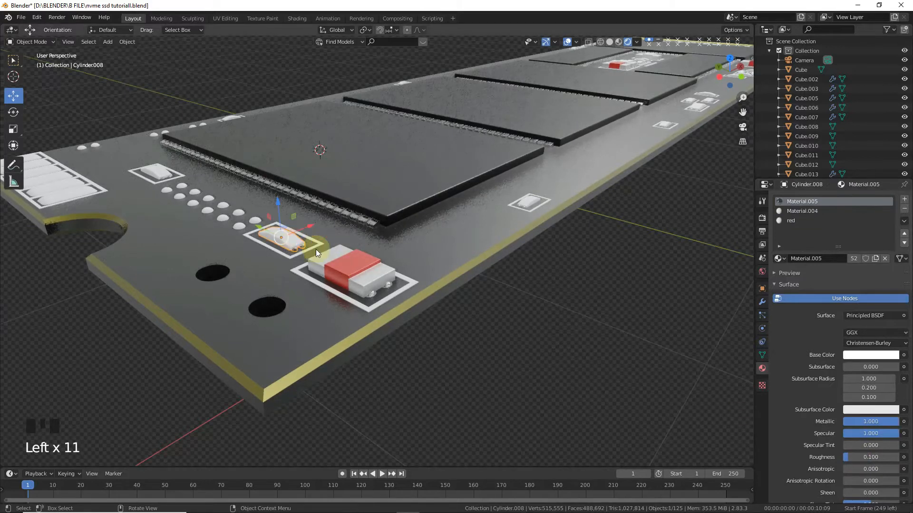
click(797, 222)
click(871, 355)
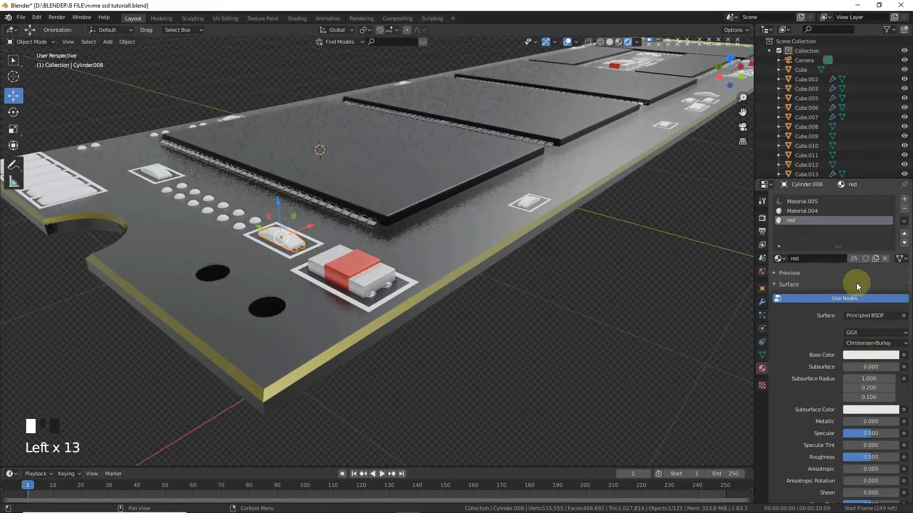
drag(856, 269, 849, 288)
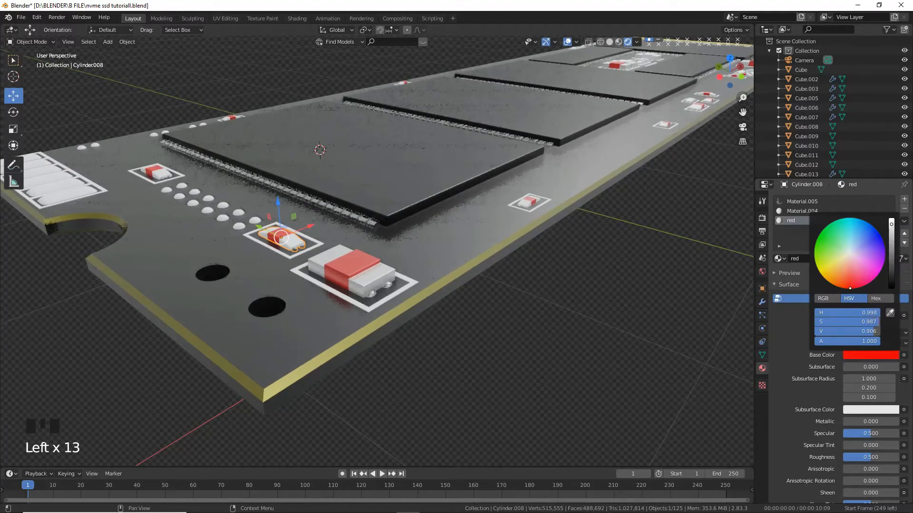
- Set the small component's red material to Metallic 0.5, Specular 1.0 and Roughness 0.4
click(865, 420)
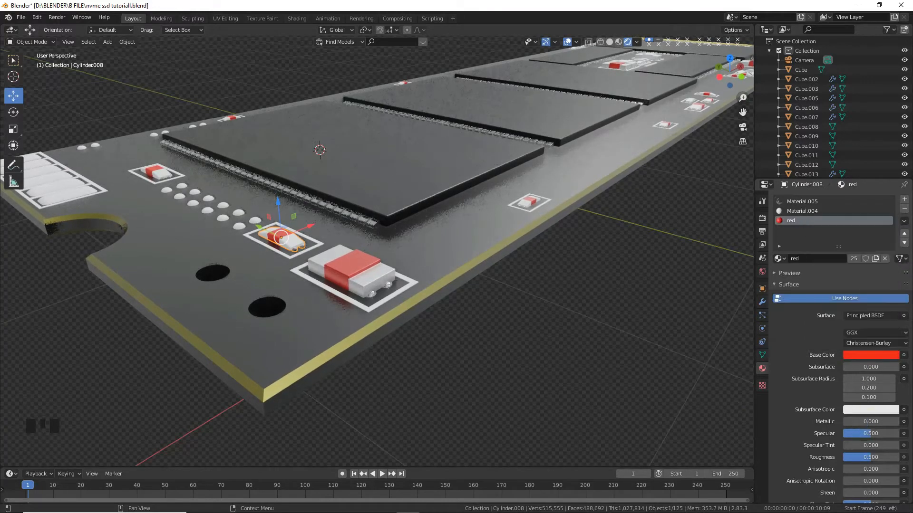
text(.5)
key(Return)
click(869, 434)
text(1)
key(Return)
drag(869, 462, 863, 462)
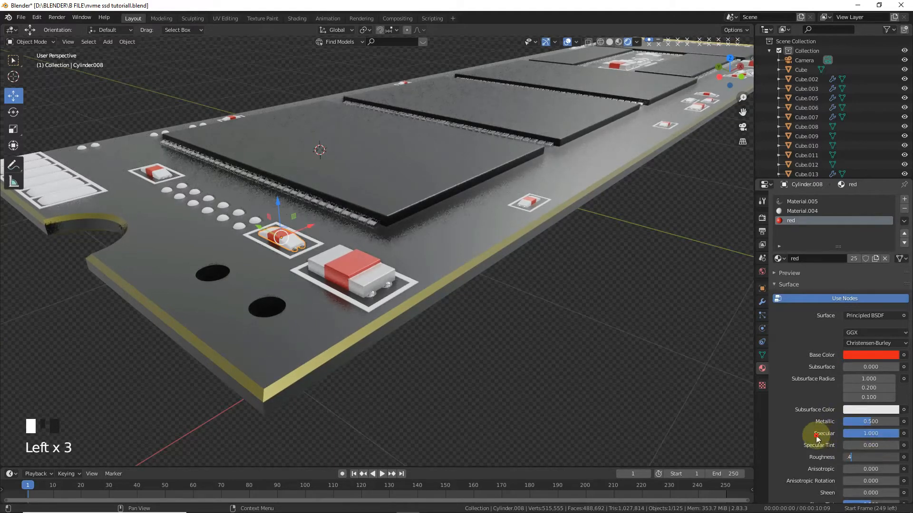
- Set the small component's Material.004 to Metallic 0.5, Specular 1.0 and Roughness 0.4
click(794, 210)
text(.5)
click(822, 407)
click(864, 433)
text(1)
click(827, 429)
click(869, 457)
text(.4)
click(634, 390)
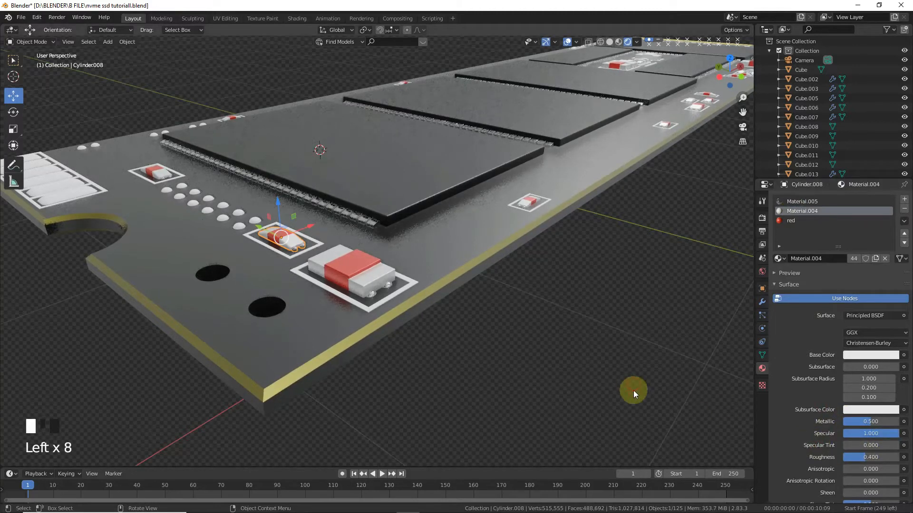
- Set Material.003 of the double row of round solder dots to Metallic 1.0, Specular 1.0 and Roughness 0.1
click(242, 212)
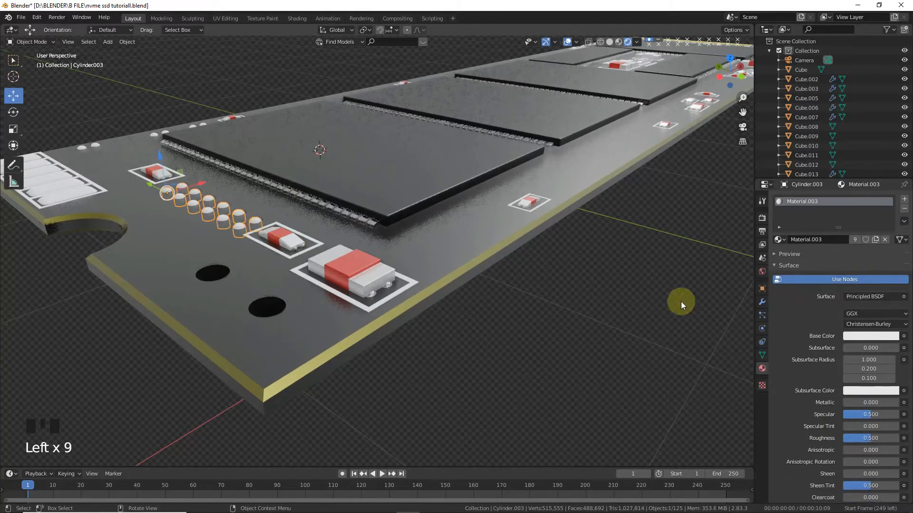
click(866, 403)
text(1)
click(800, 386)
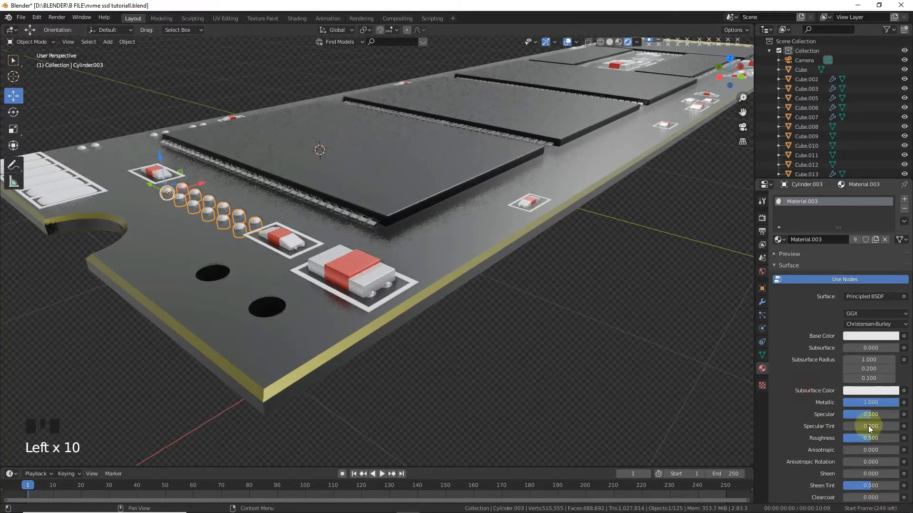
click(844, 414)
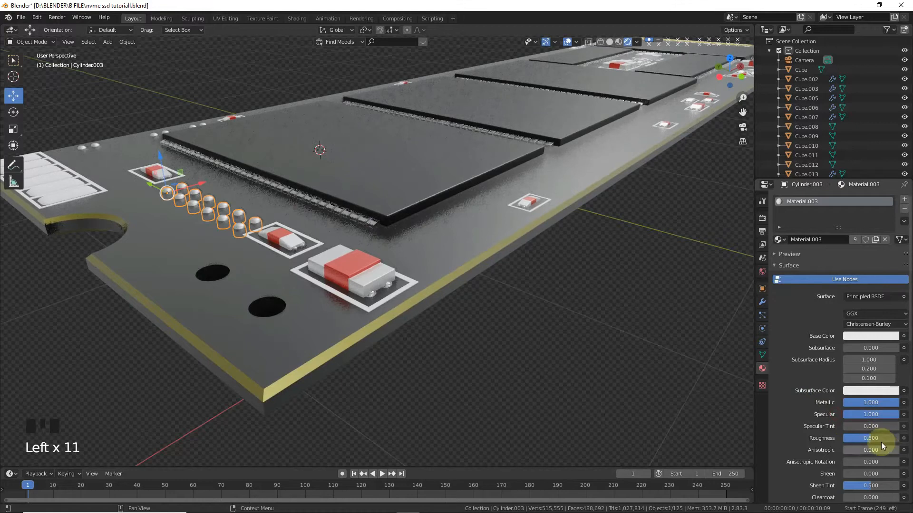
click(859, 438)
text(0.1)
click(871, 336)
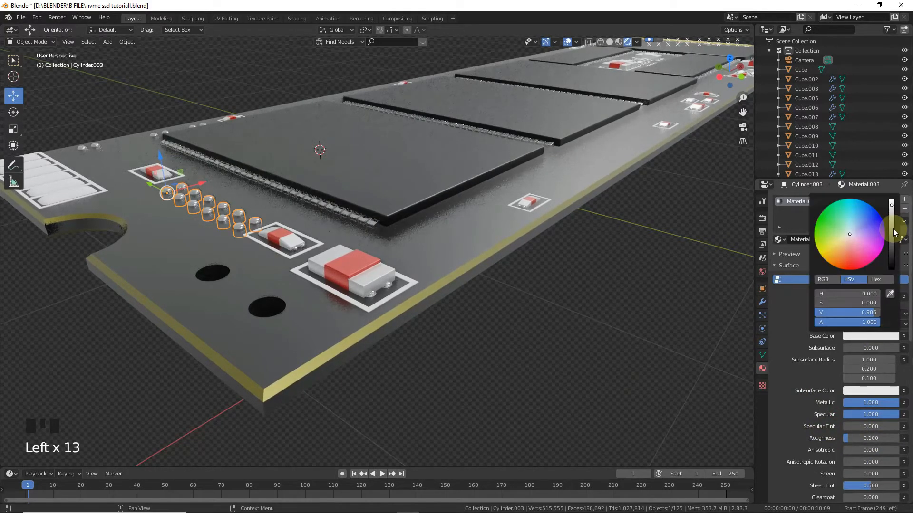
click(509, 378)
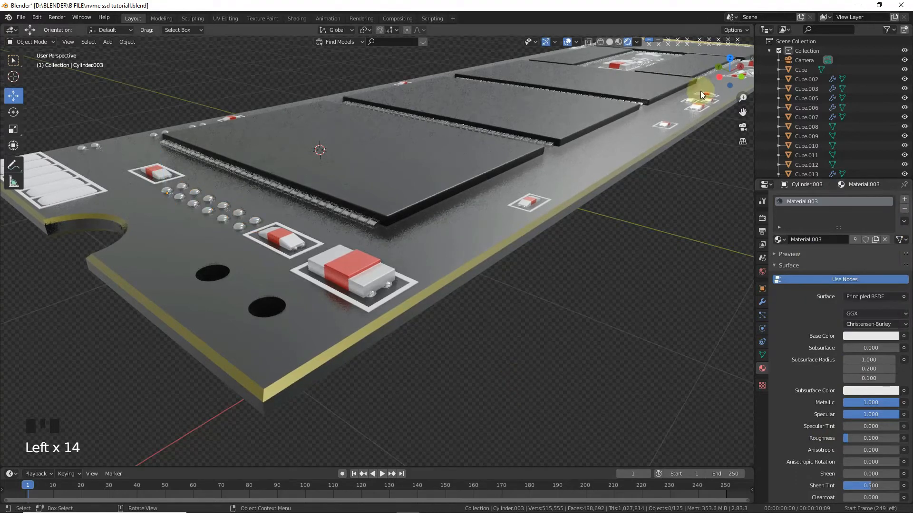
- Adjust Metallic, Specular and Roughness of Material.002 on the row of six rounded pads for a shiny metal look
drag(729, 70, 763, 75)
click(370, 304)
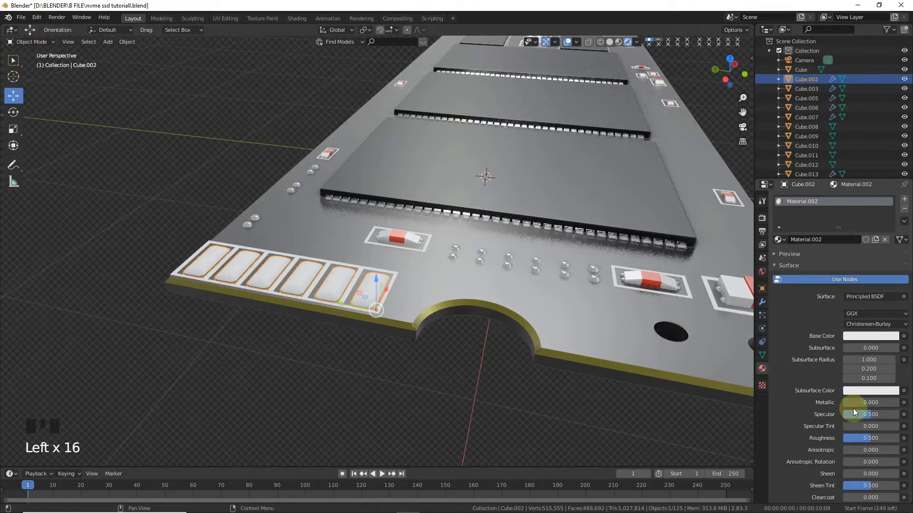
mouse_move(855, 403)
mouse_down()
mouse_move(870, 403)
mouse_move(849, 423)
mouse_move(873, 423)
mouse_move(874, 442)
mouse_move(855, 438)
mouse_up()
- Set Material.011 of the white component outlines to Metallic 0.1, Specular 1.0 and a grey base color with value 0.64
click(423, 252)
click(423, 250)
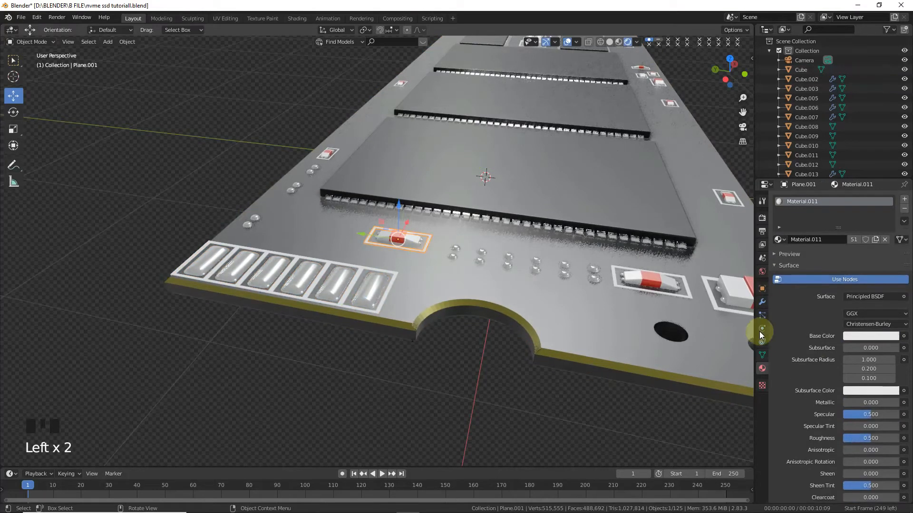
drag(855, 404, 897, 414)
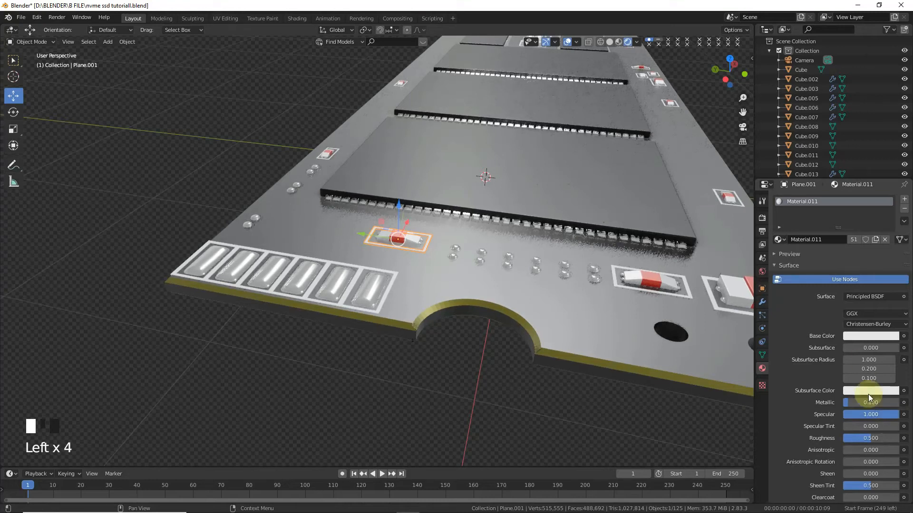
click(871, 338)
drag(891, 208, 892, 224)
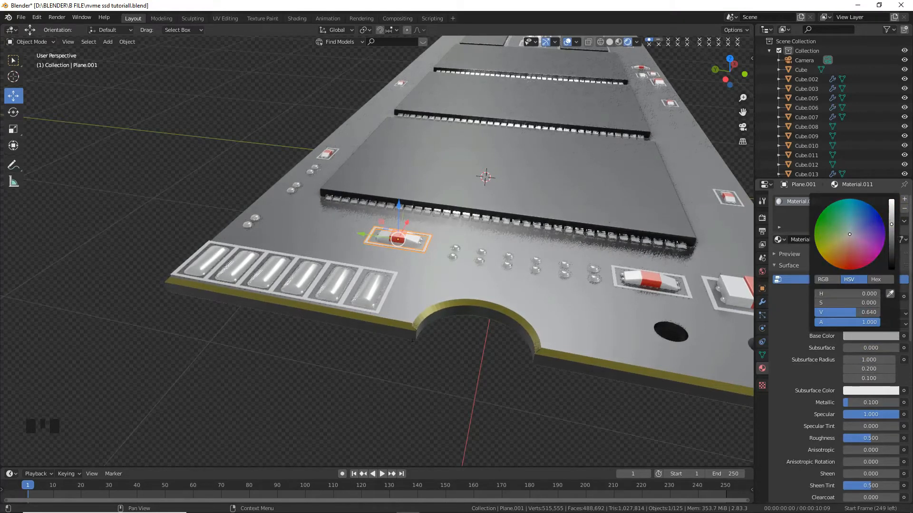
click(579, 440)
- Darken the base color of the material named black to near-black on the all-white small component beside the red-banded ones
scroll(581, 435, down, 3)
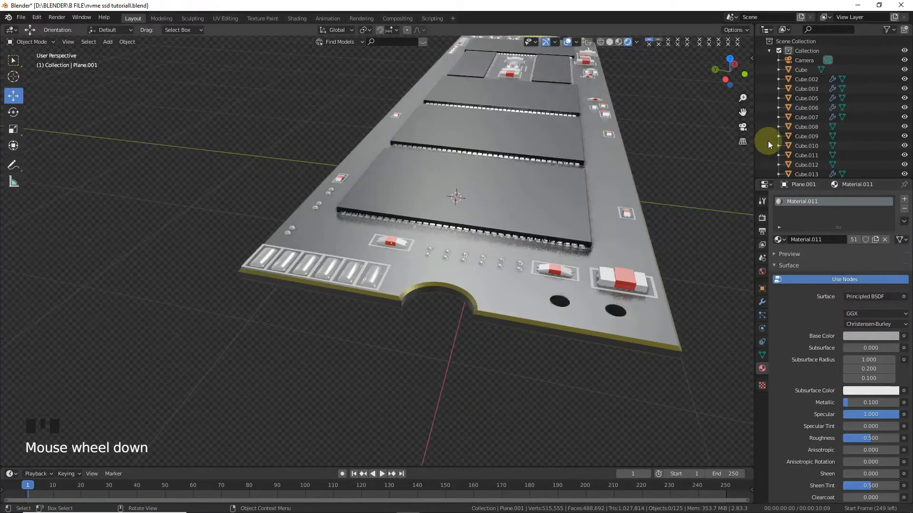
drag(735, 71, 680, 77)
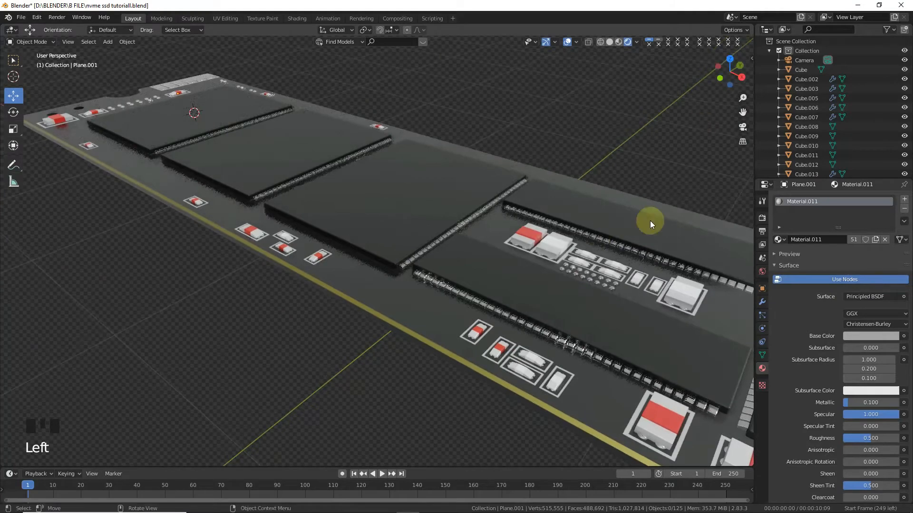
drag(745, 111, 738, 121)
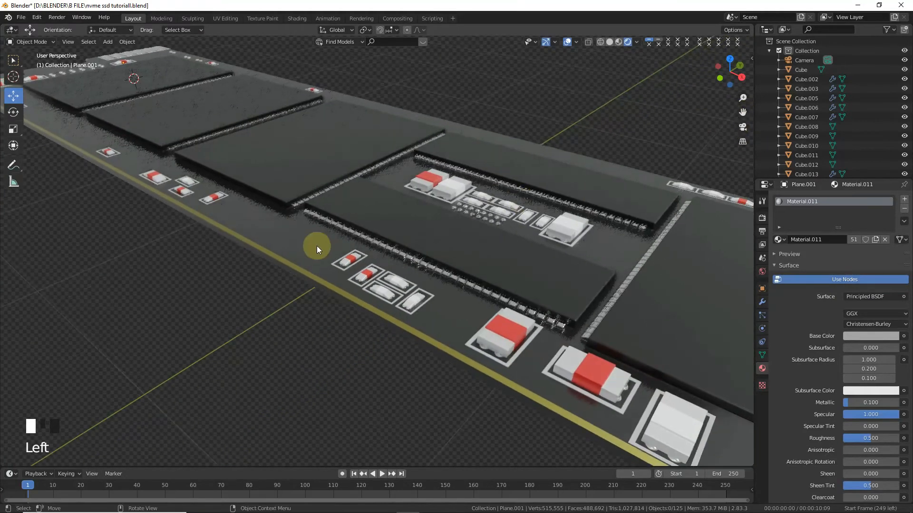
scroll(332, 257, up, 3)
click(409, 305)
click(800, 221)
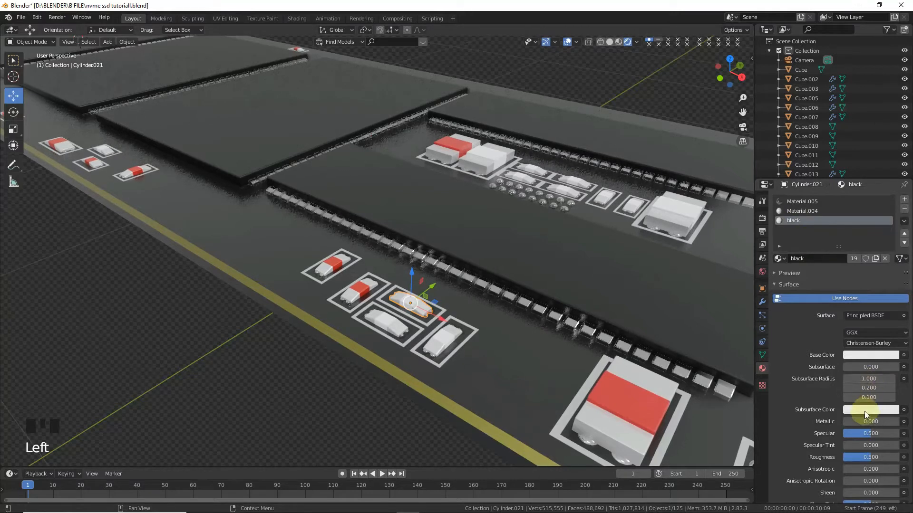
click(875, 356)
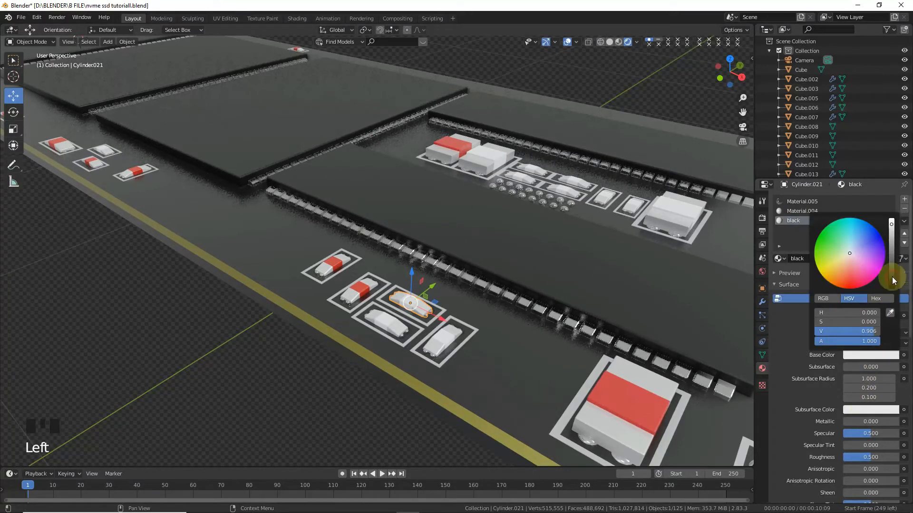
drag(893, 280, 893, 289)
- Set the small component's black material to Metallic 0.5, Specular 1.0 and Roughness 0.4
double_click(851, 422)
text(0.5)
click(865, 433)
text(1)
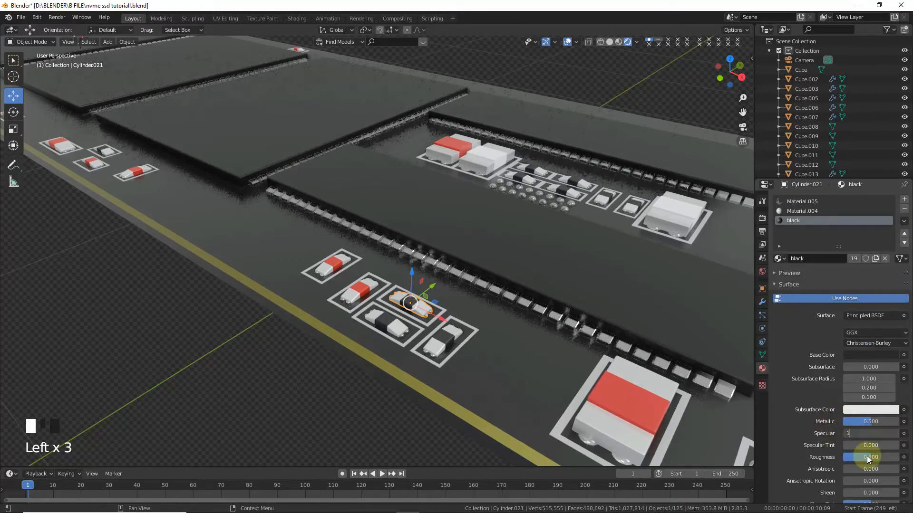
drag(866, 456, 828, 451)
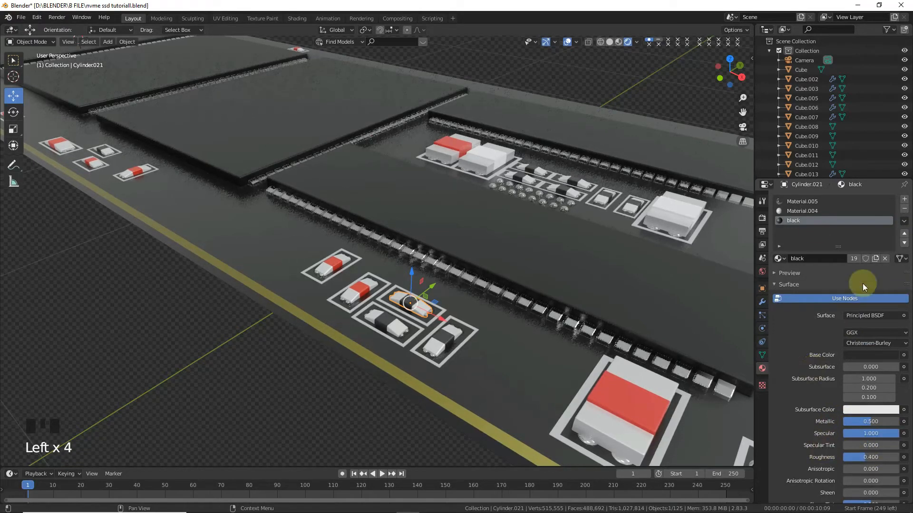
- Darken the base color of Material.004 on the same small component from white to a medium grey
click(814, 211)
click(869, 422)
text(.)
key(Return)
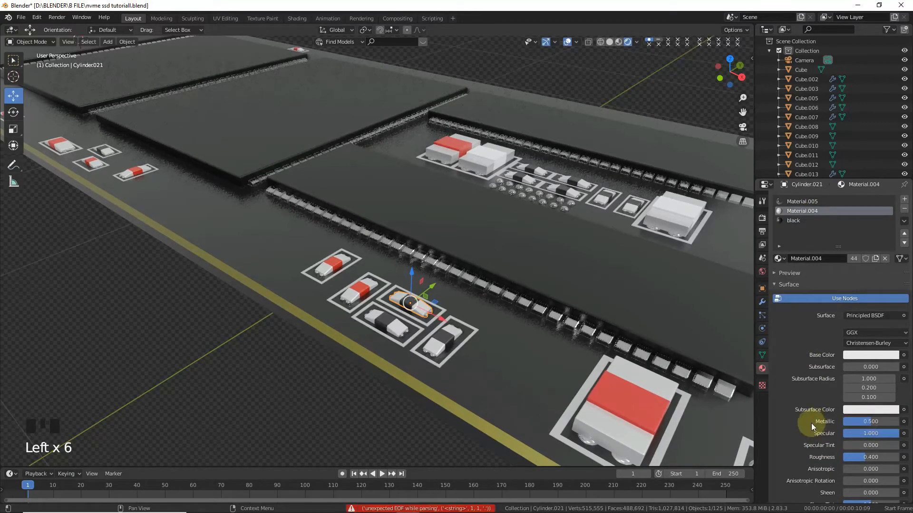
scroll(400, 318, up, 2)
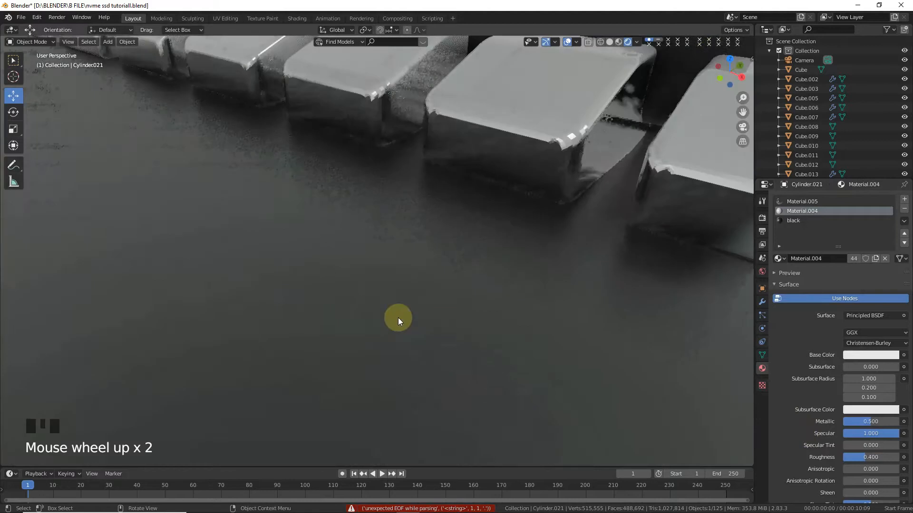
scroll(399, 321, down, 1)
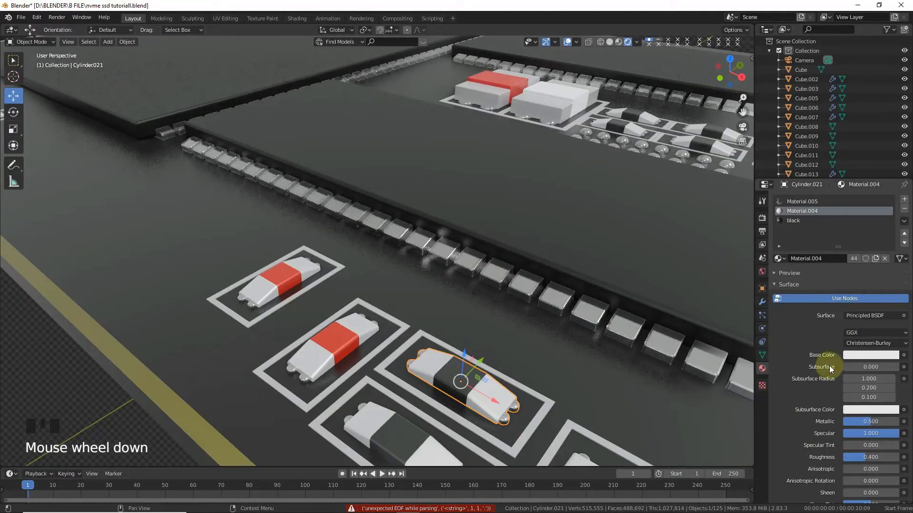
click(871, 355)
drag(892, 233, 891, 249)
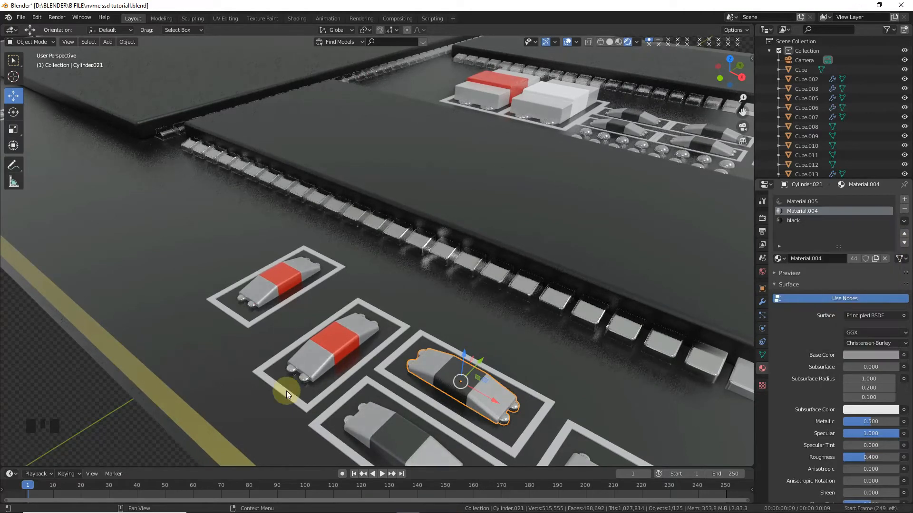
- Change the balckkk material's base color to near-black, value 0.08, on the large all-white component near the board edge
scroll(523, 272, down, 2)
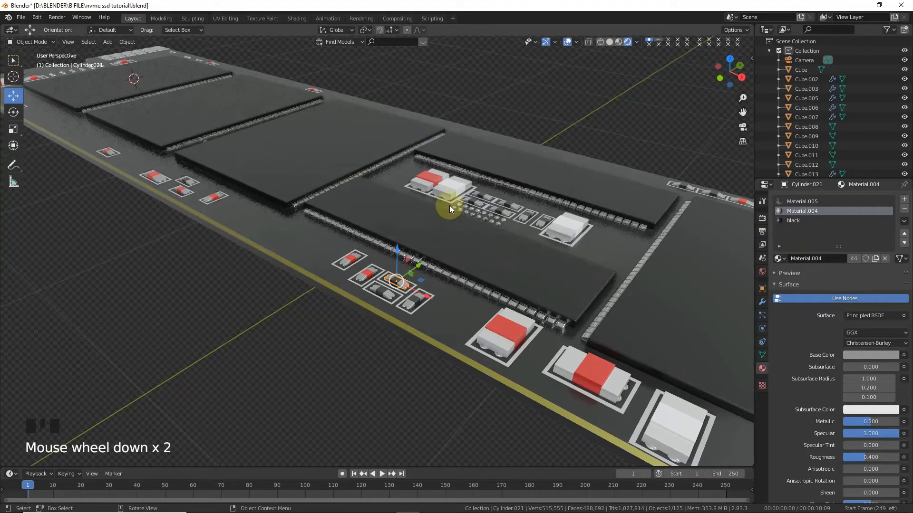
click(677, 432)
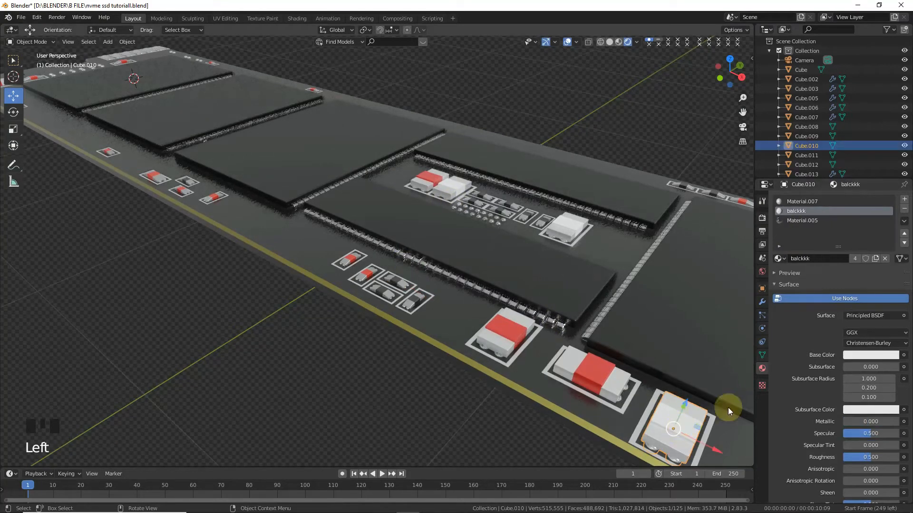
click(888, 359)
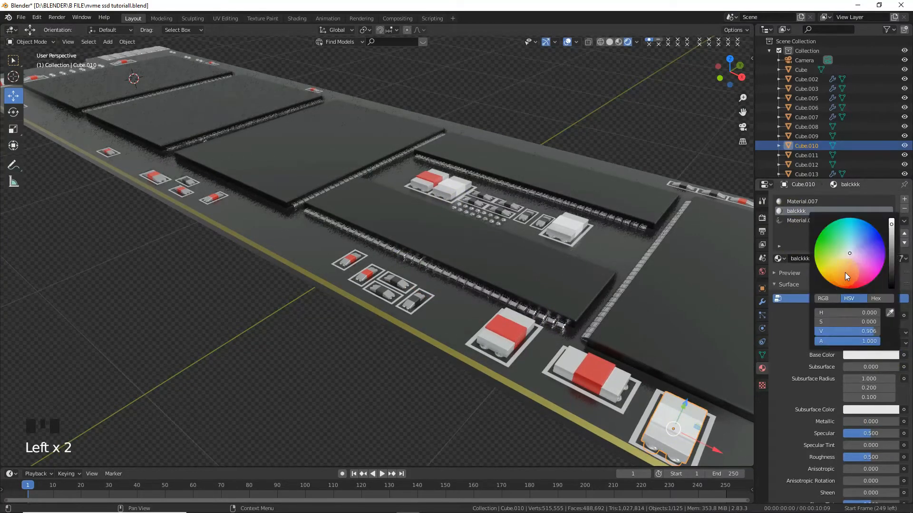
drag(850, 253, 893, 291)
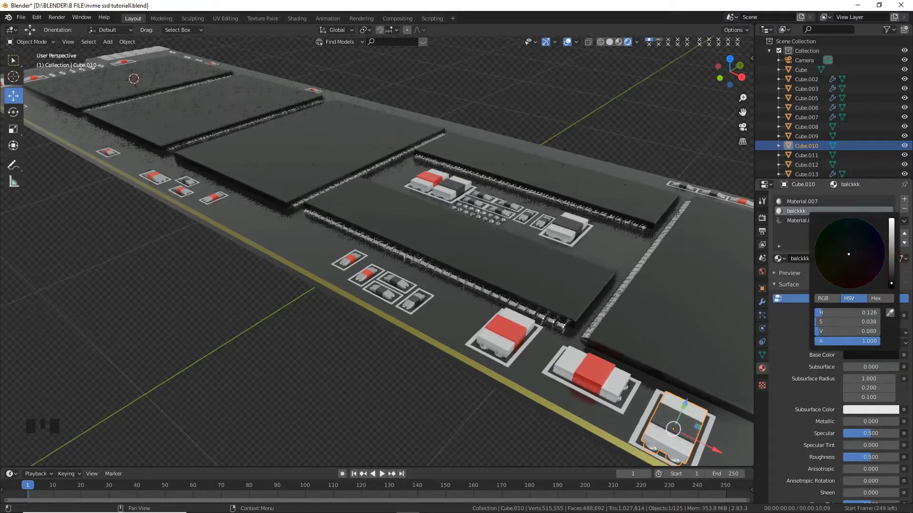
- Set the large component's balckkk material to Metallic 0.5, Specular 1.0 and Roughness 0.4
click(881, 421)
text(.5)
key(Return)
click(870, 433)
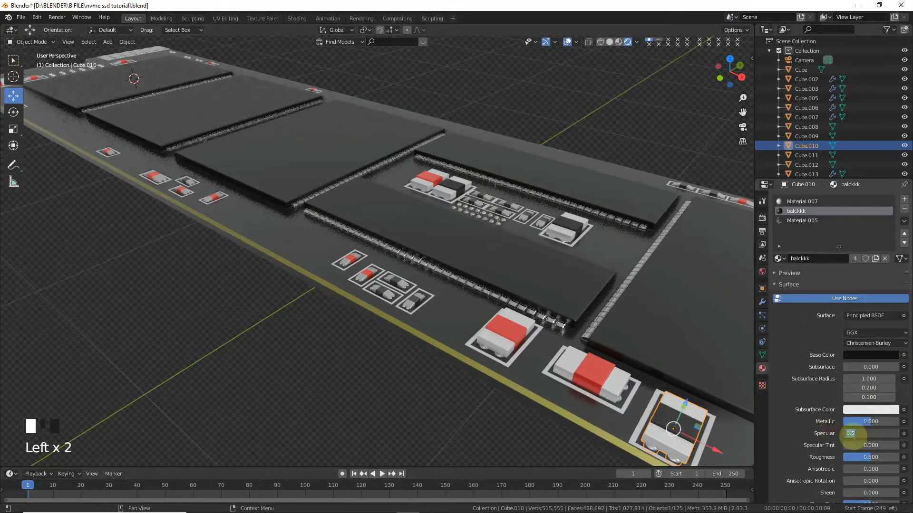
text(1)
key(Return)
drag(870, 458, 859, 457)
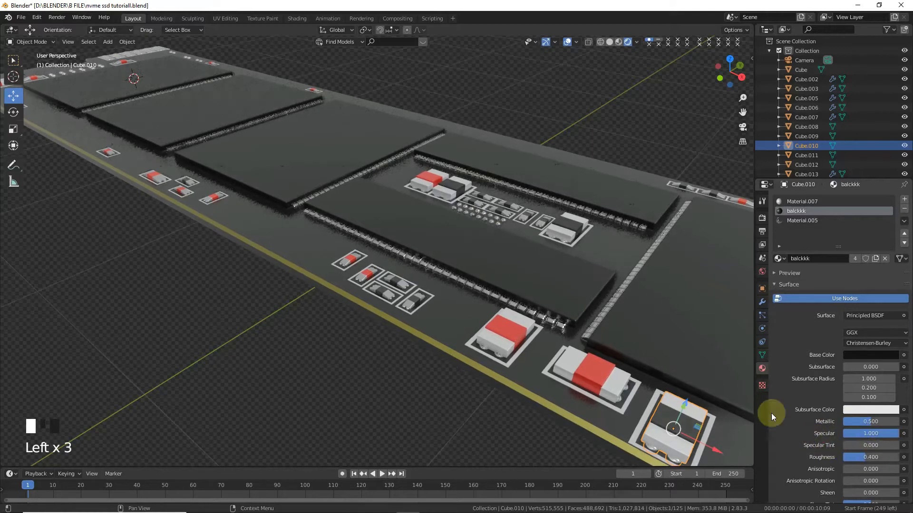
- Darken the base color of Material.007 to grey on the large black-banded component near the gold connector
scroll(560, 259, down, 2)
scroll(560, 259, down, 1)
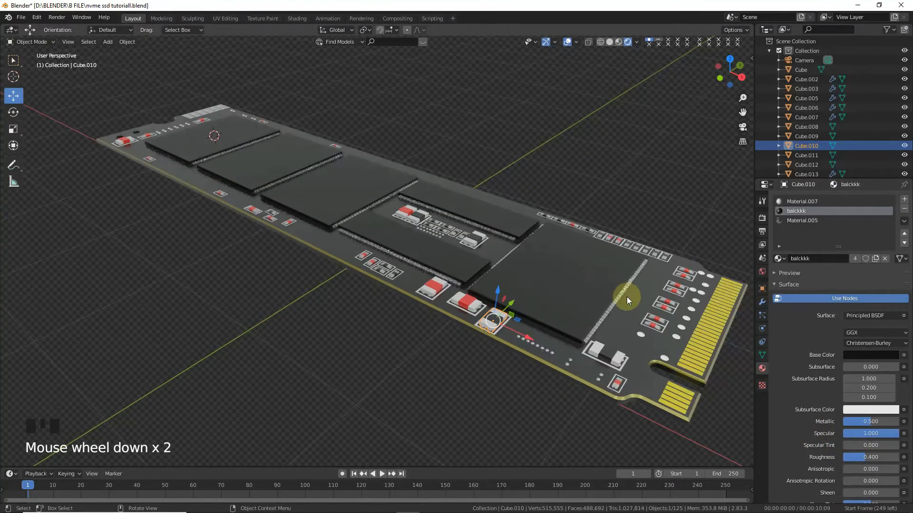
click(645, 330)
scroll(655, 251, up, 2)
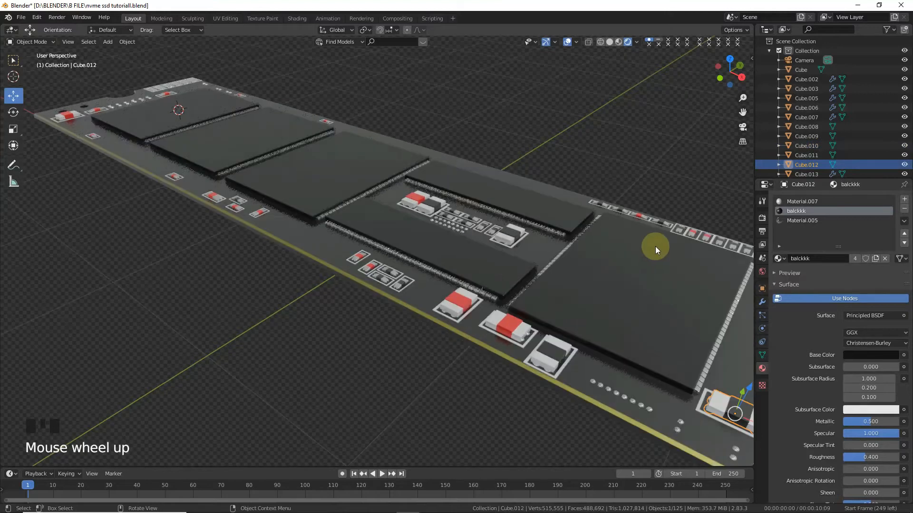
drag(732, 105, 741, 114)
click(821, 202)
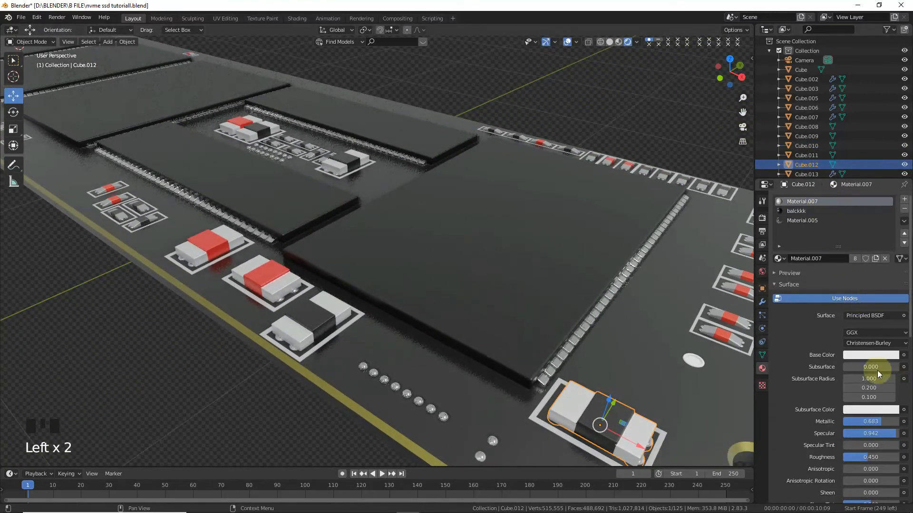
click(875, 356)
drag(890, 274, 891, 245)
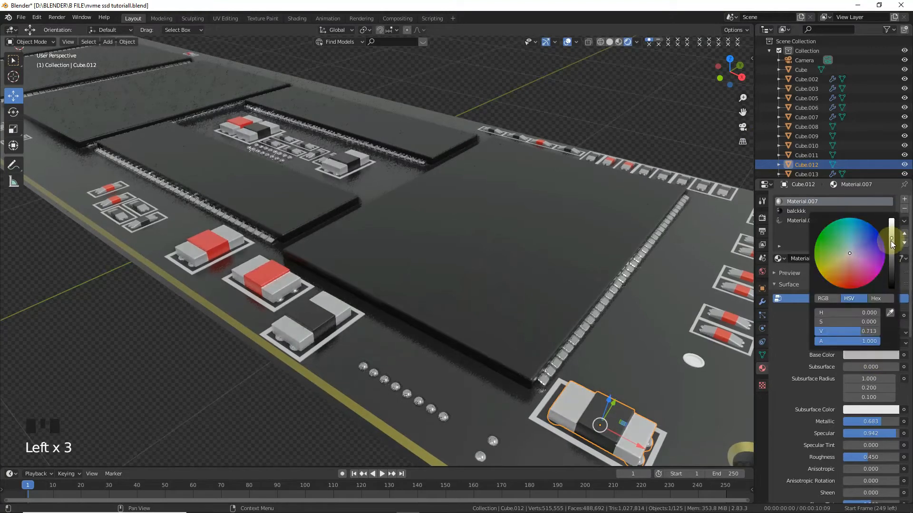
click(650, 127)
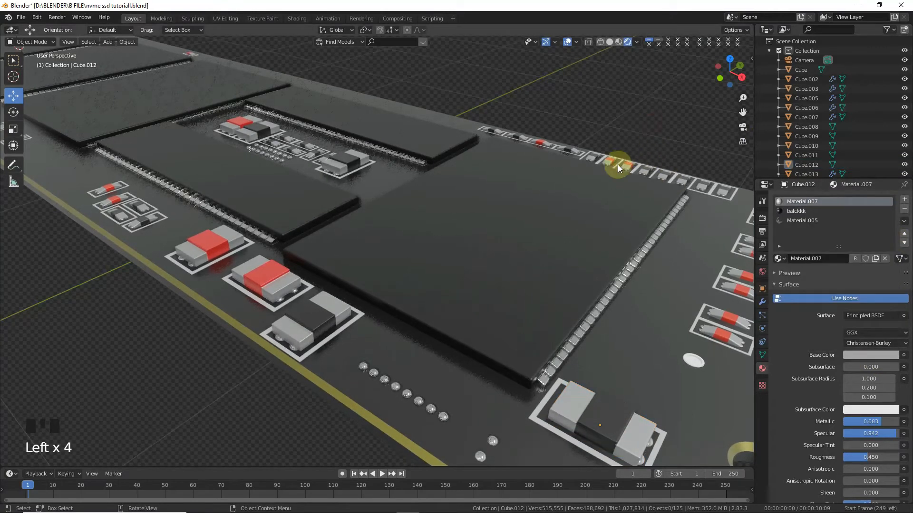
- Darken Material.009 of the round dots beside the gold connector to a base color value of 0.133
scroll(578, 369, down, 3)
click(556, 314)
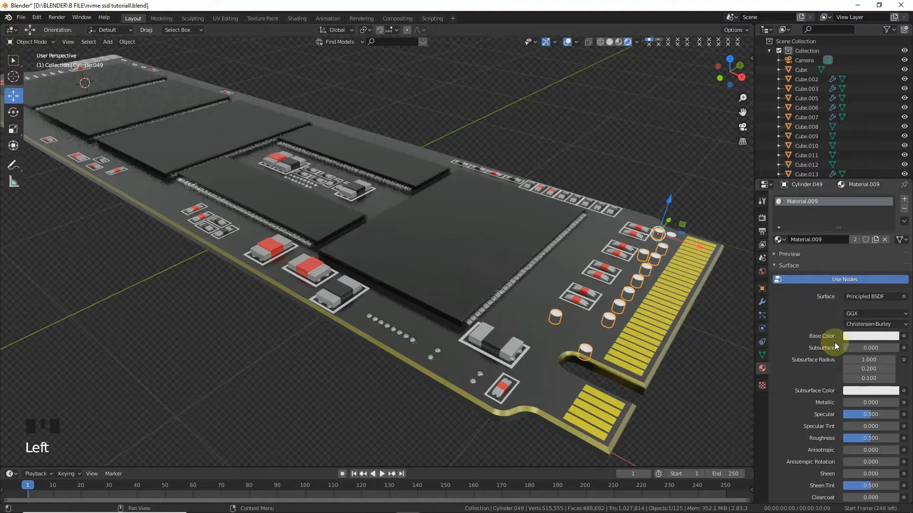
click(855, 337)
drag(892, 233, 892, 260)
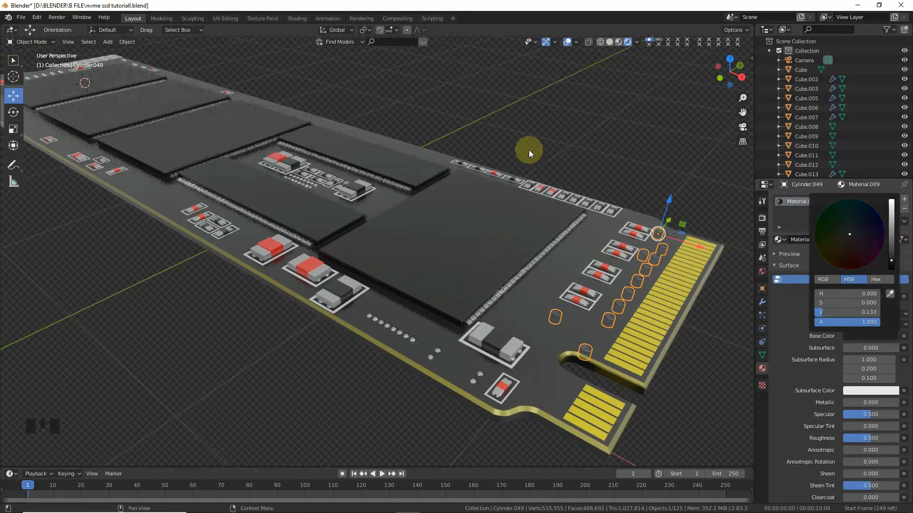
click(513, 127)
- Show the whole SSD from the top and switch the viewport to solid shading
scroll(637, 167, down, 2)
drag(743, 112, 838, 165)
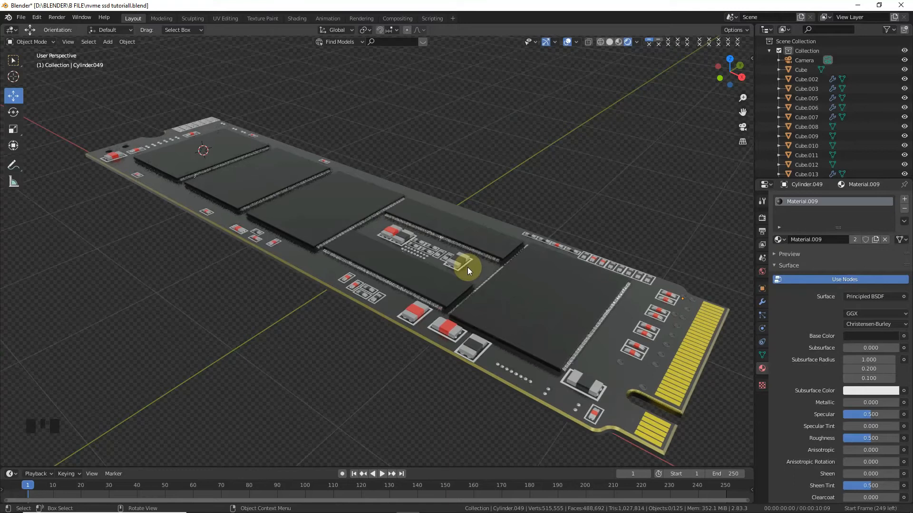
key(KP_7)
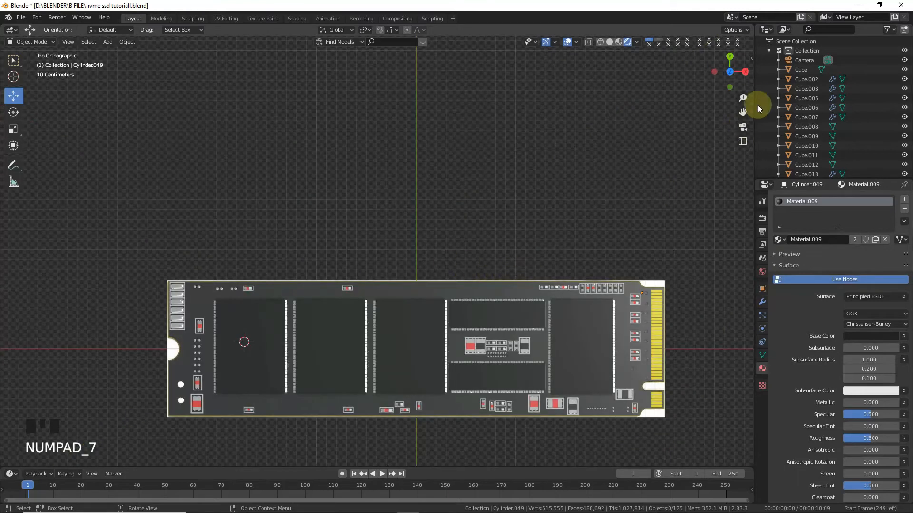
drag(743, 112, 762, 46)
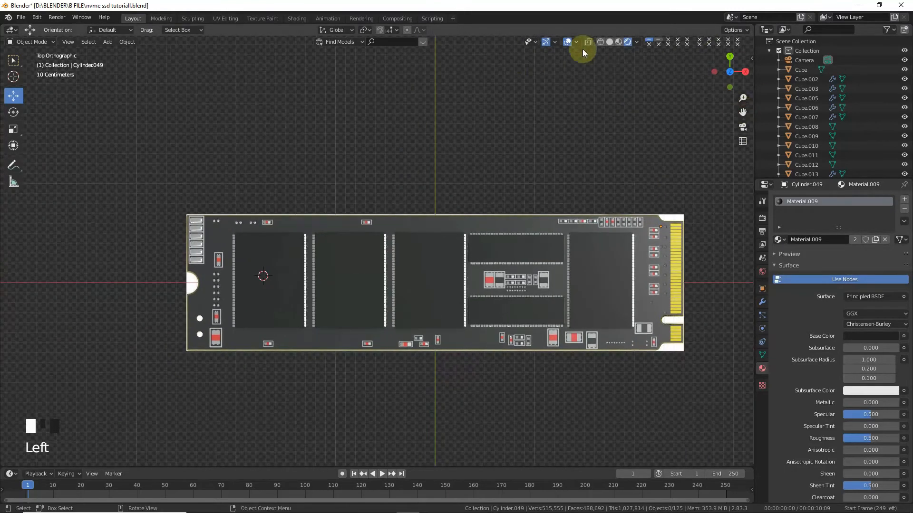
click(608, 43)
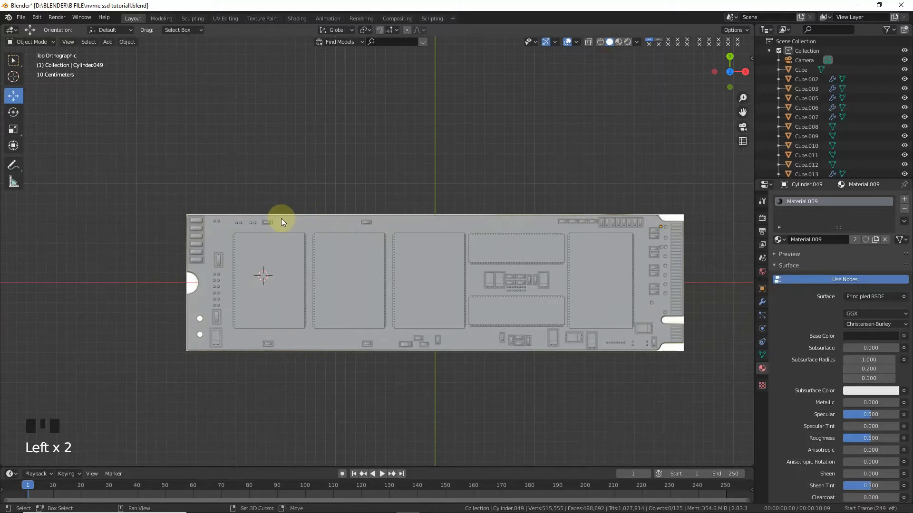
- Add a cube mesh over the SSD and turn on X-ray to reveal the label reference image beneath
key(shift+a)
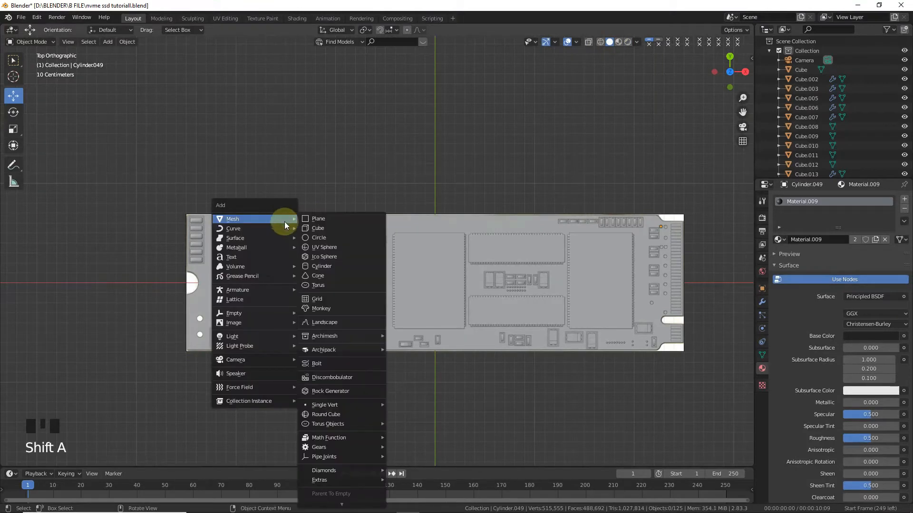
click(308, 227)
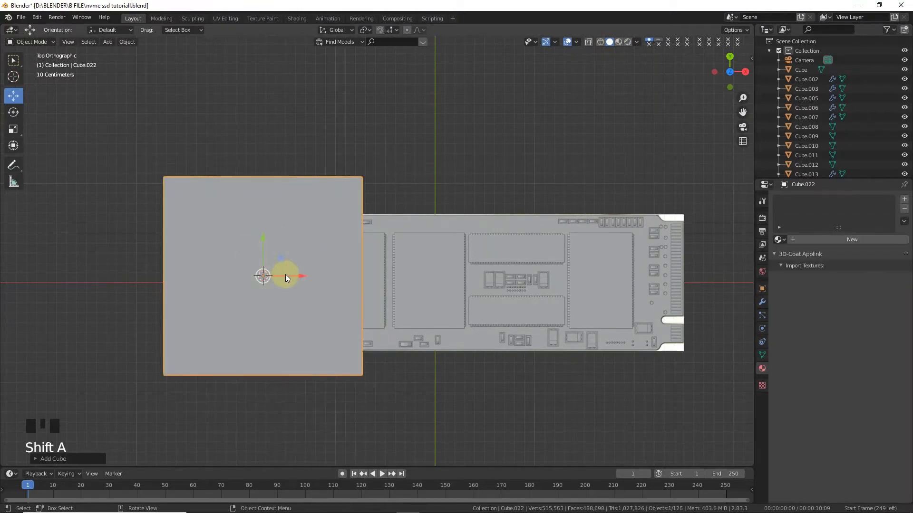
click(588, 42)
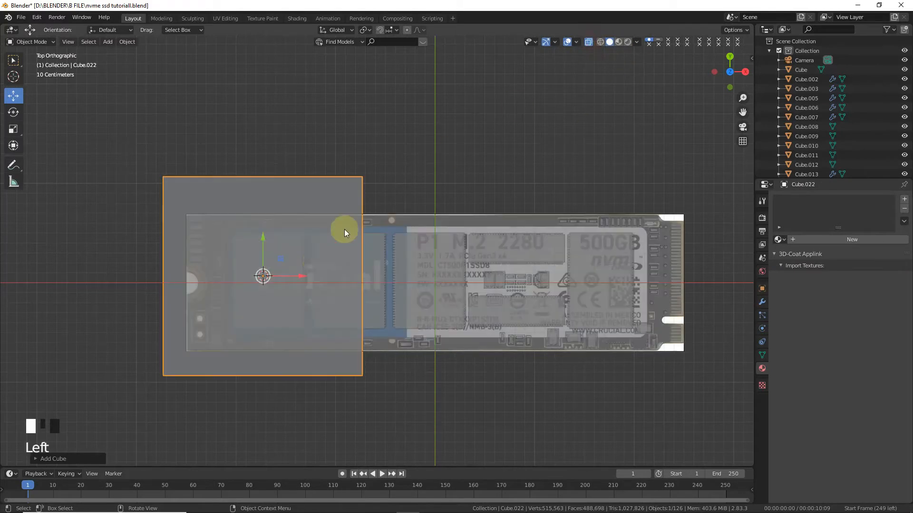
- Move the cube along X over the label's blue section and display the scene in wireframe to expose the reference image
drag(296, 281, 361, 272)
scroll(466, 261, up, 2)
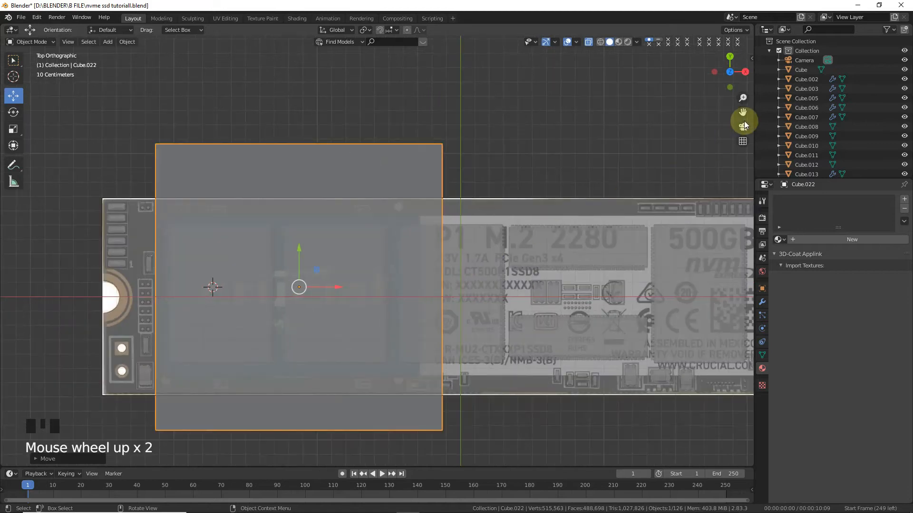
drag(742, 112, 658, 81)
click(601, 42)
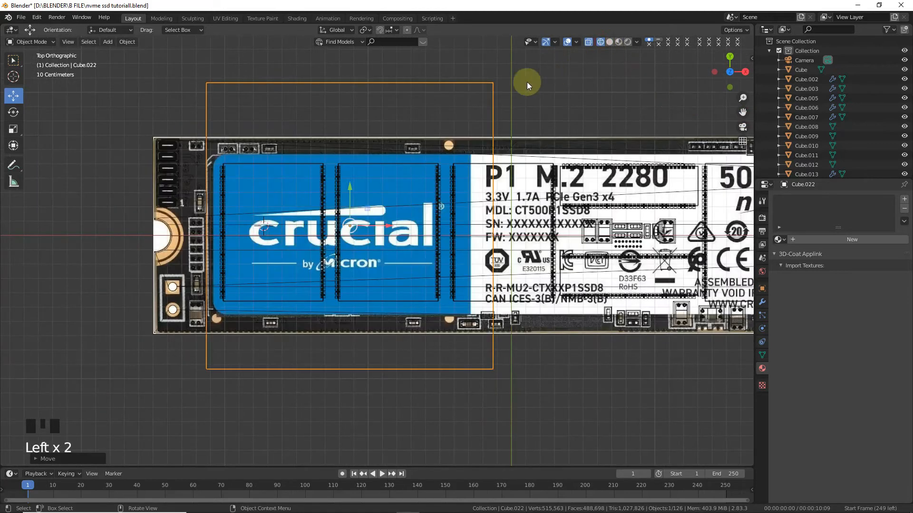
- Move the cube's two long side faces in Edit Mode to line up with the label's long edges
key(Tab)
click(85, 59)
click(300, 93)
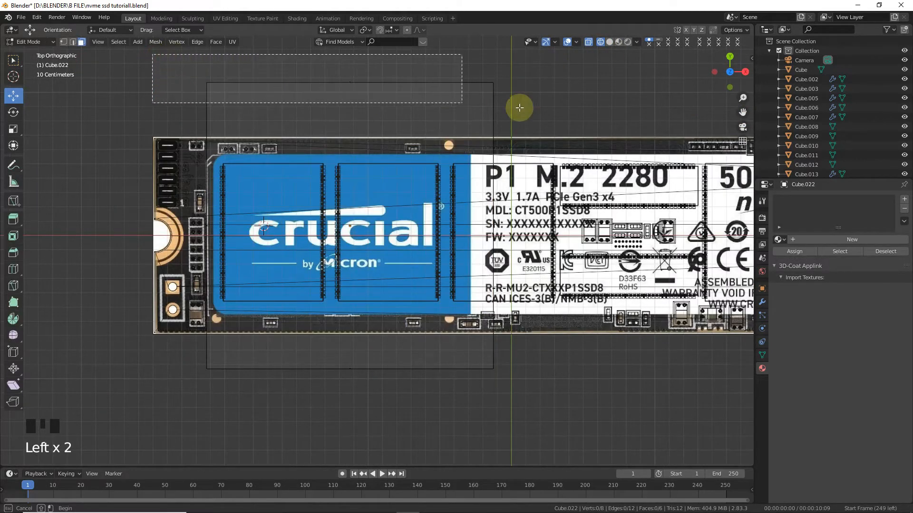
drag(351, 56, 347, 137)
click(179, 401)
drag(135, 353, 618, 413)
drag(351, 346, 355, 292)
- Align the cube's short side face near the mounting notch with the blue end of the label
click(189, 415)
drag(134, 140, 255, 376)
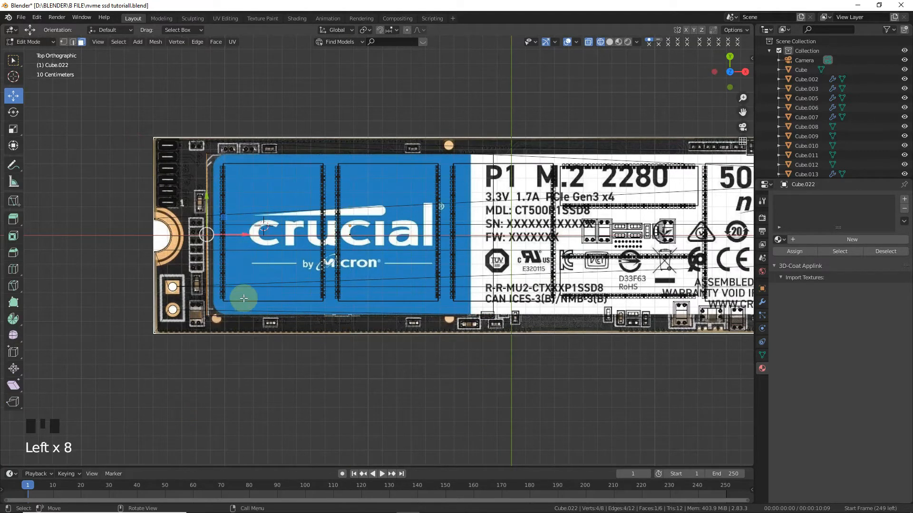
drag(244, 235, 251, 237)
- Stretch the cube's opposite short side face to the white label end beside the gold connector
click(484, 103)
drag(447, 109, 647, 381)
drag(743, 112, 719, 113)
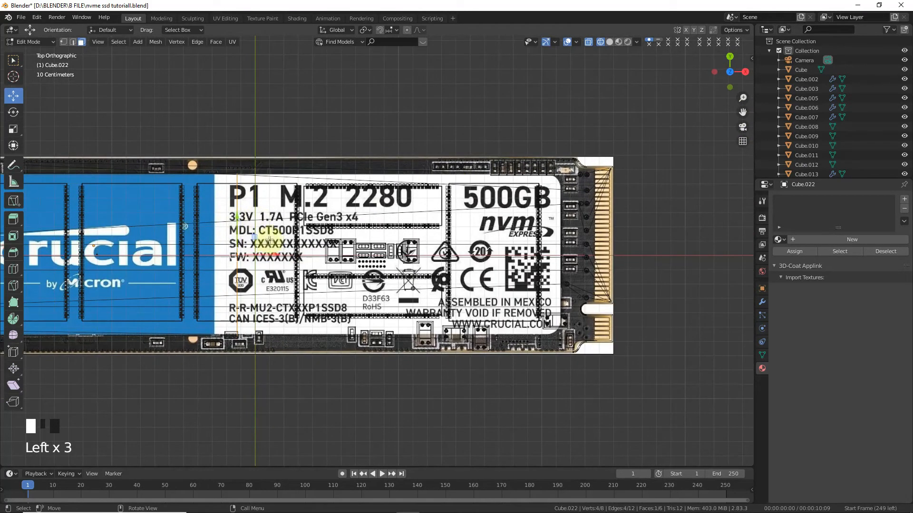
click(323, 238)
drag(148, 127, 350, 471)
click(259, 249)
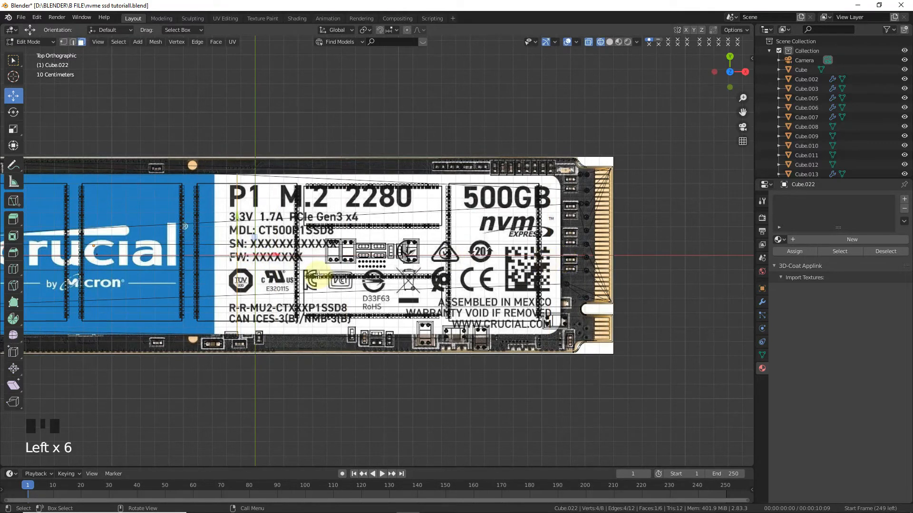
scroll(289, 283, up, 4)
drag(110, 258, 2, 251)
scroll(461, 231, down, 4)
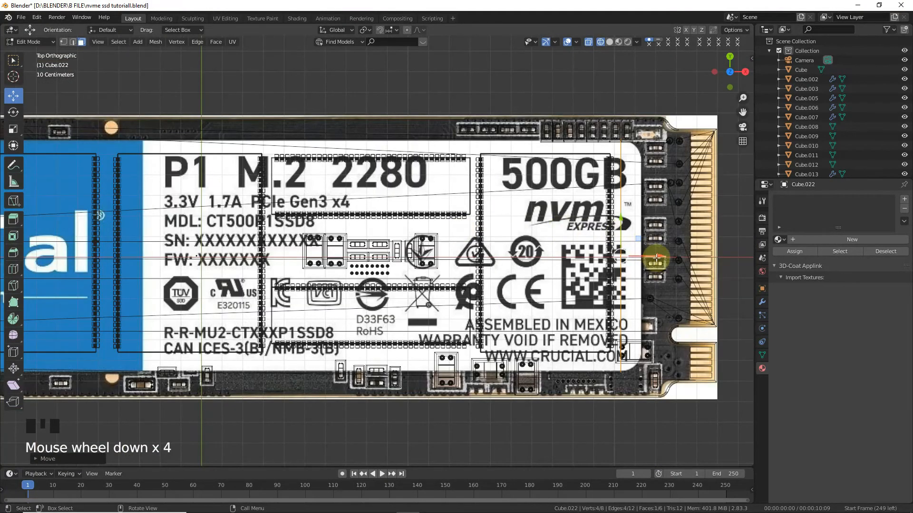
drag(656, 257, 679, 255)
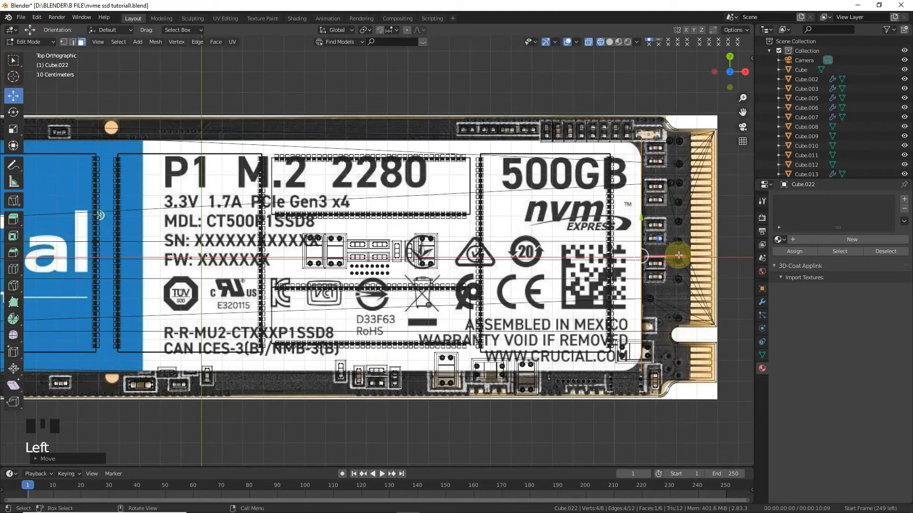
- In solid shading, bevel the block's four vertical edges by about 0.0915 m to follow the label's rounded corners
click(609, 42)
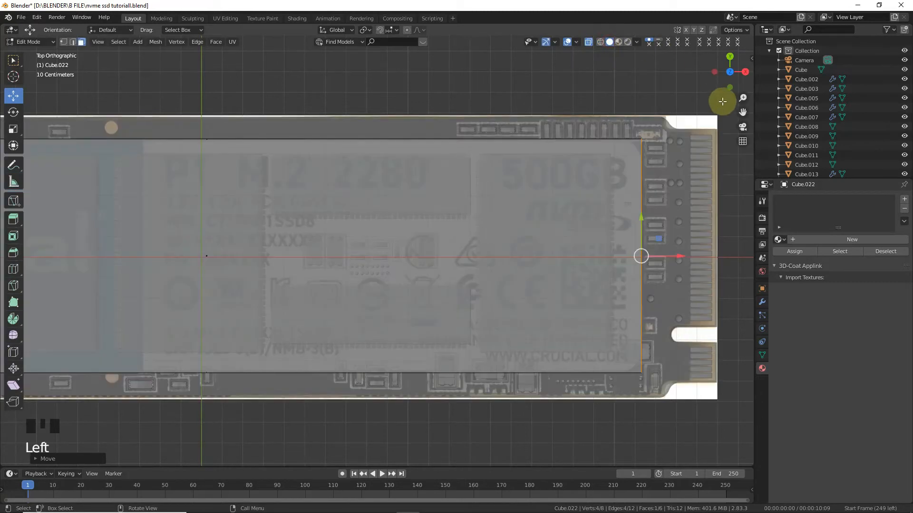
scroll(727, 94, down, 3)
drag(729, 73, 408, 177)
scroll(409, 177, down, 2)
click(73, 42)
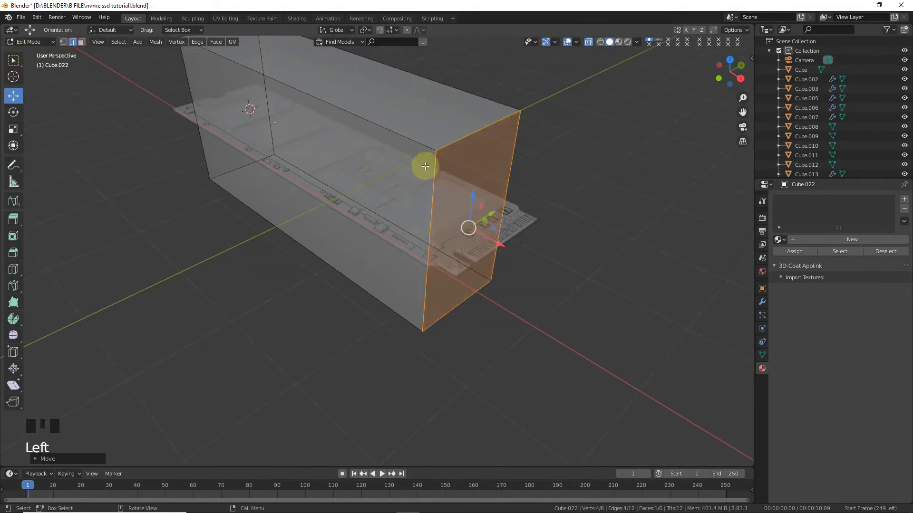
click(429, 162)
shift+click(514, 152)
shift+click(203, 94)
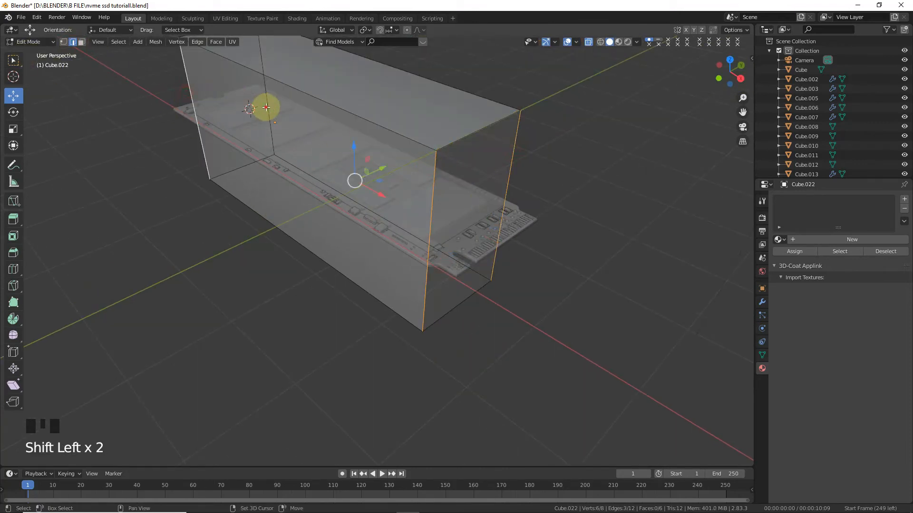
key(KP_7)
scroll(611, 159, up, 4)
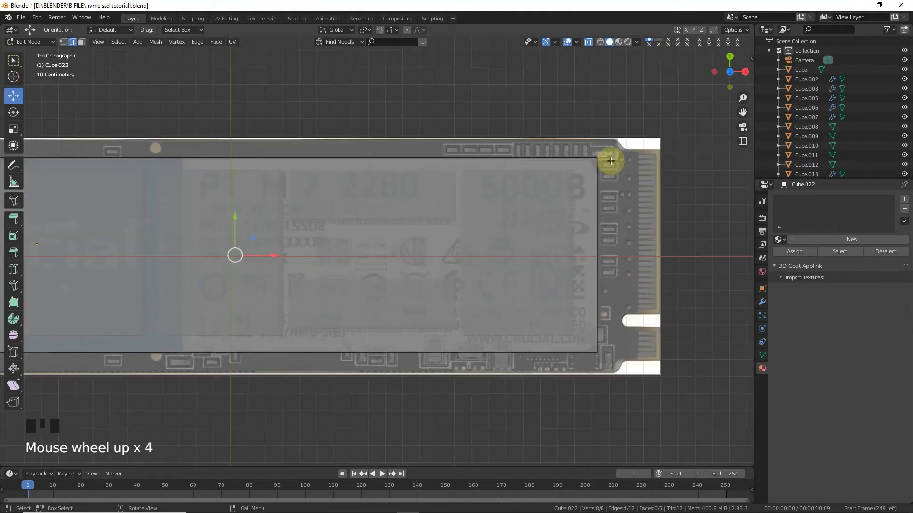
key(ctrl+b)
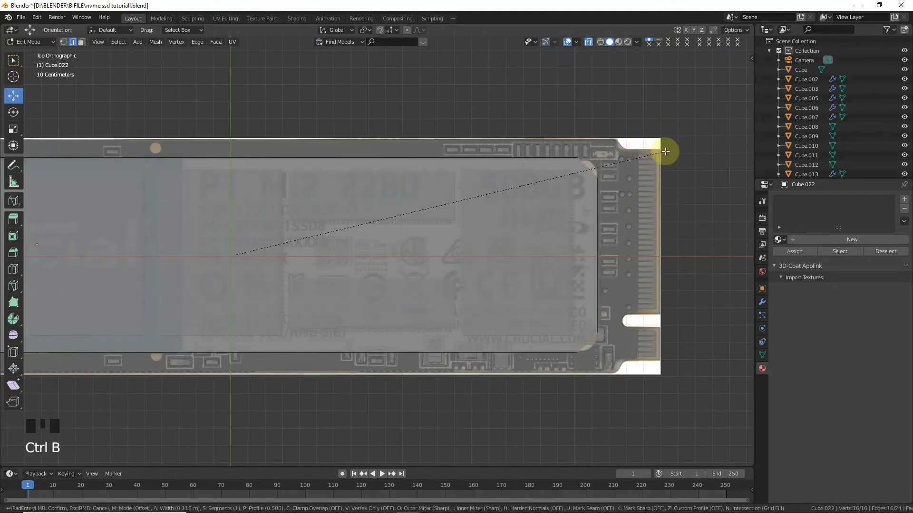
scroll(662, 151, up, 1)
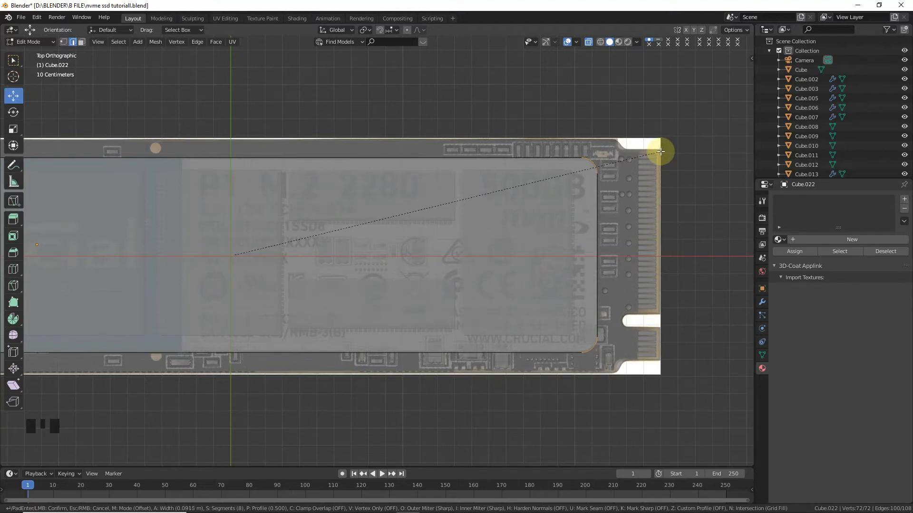
click(660, 151)
- Set the bevel on the label block's vertical edges to 30 segments
click(84, 460)
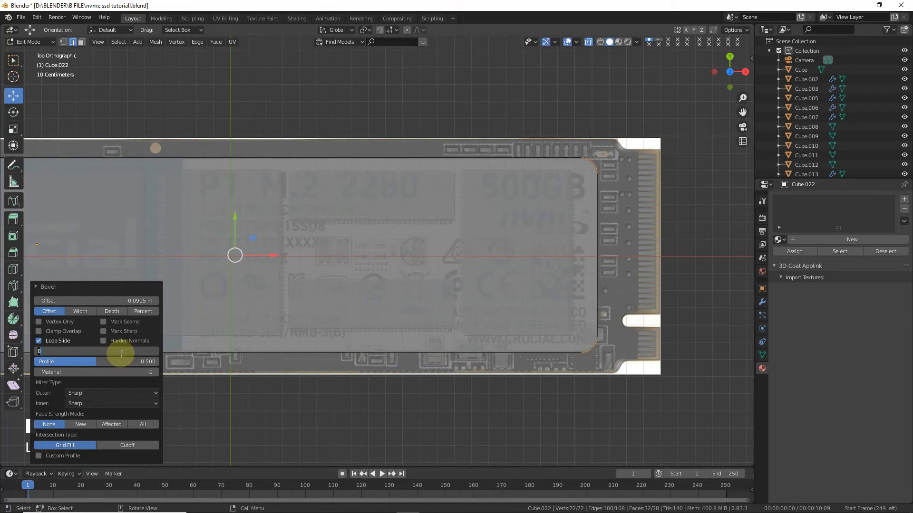
text(30)
click(45, 396)
click(43, 288)
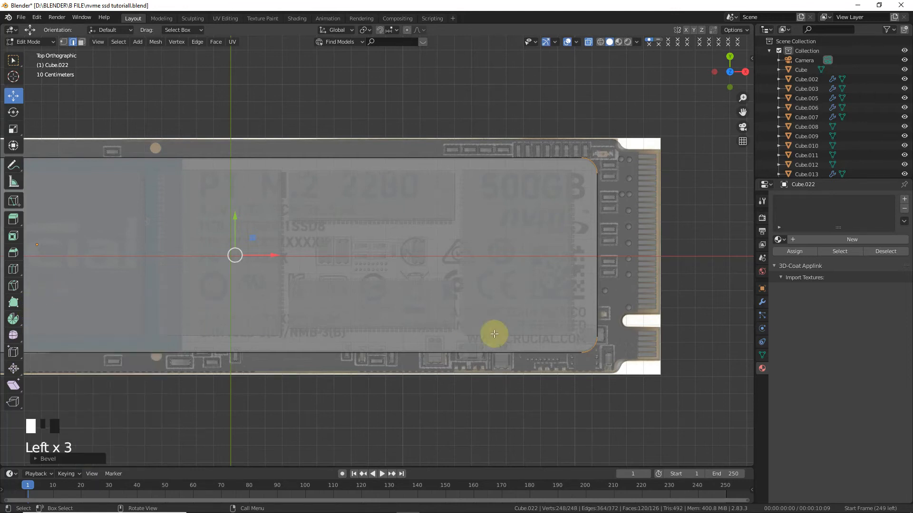
key(Tab)
key(Tab)
- Turn off X-ray, select the block's top face and give the label block a new material
scroll(585, 143, down, 2)
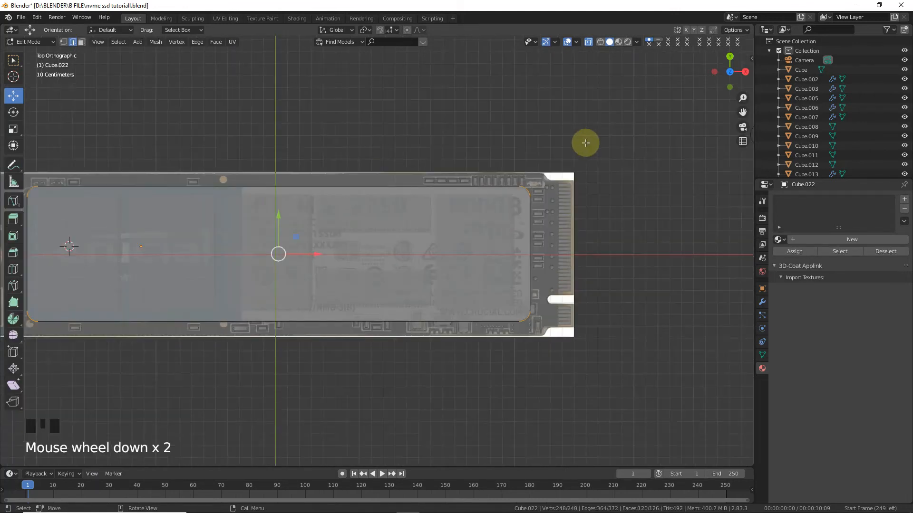
click(588, 42)
click(265, 62)
click(261, 236)
click(258, 239)
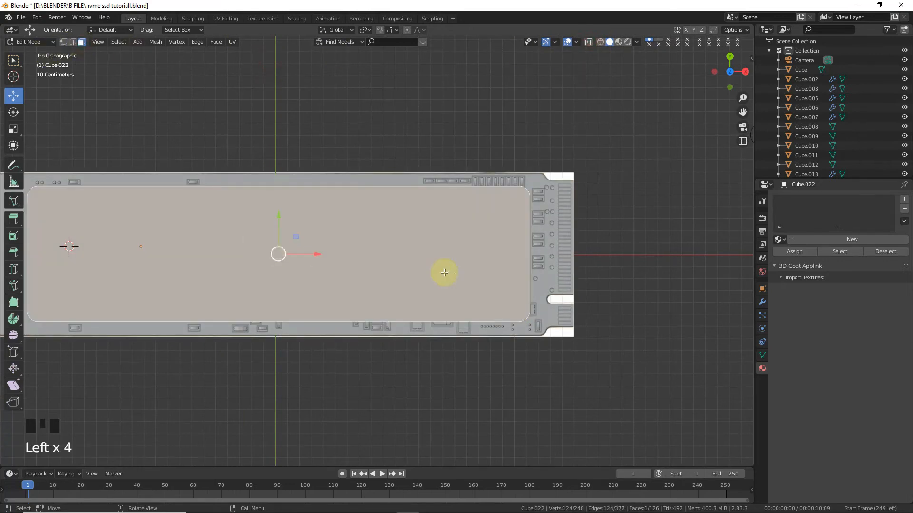
click(853, 240)
key(Tab)
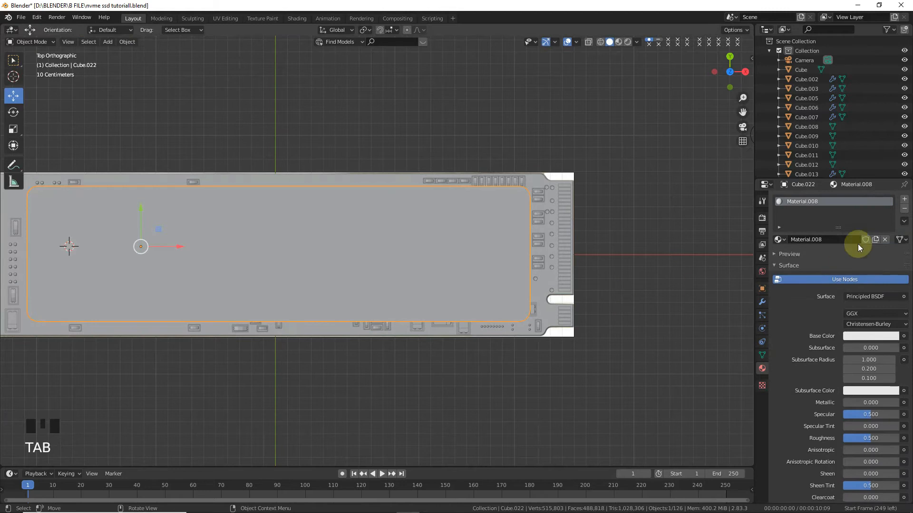
key(Tab)
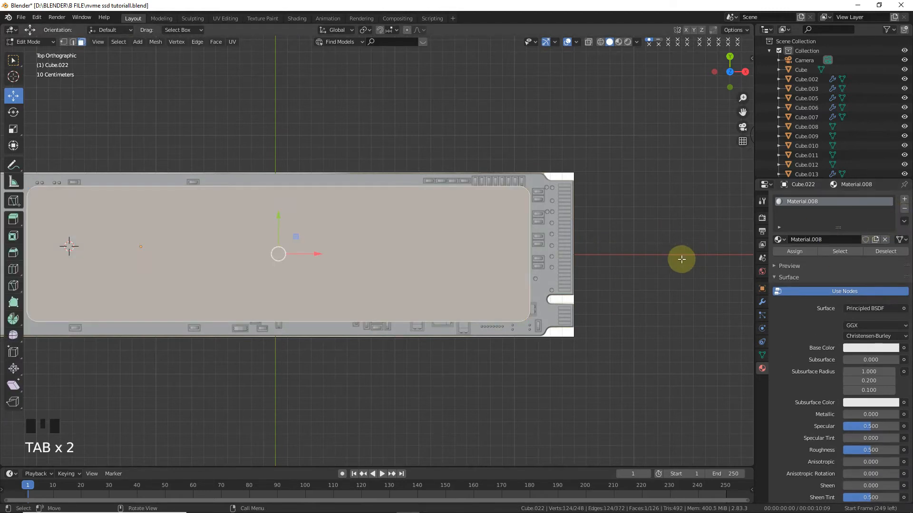
- Add a second material slot, assign it to the selected top face and create a new material in it
click(904, 200)
click(799, 271)
click(836, 272)
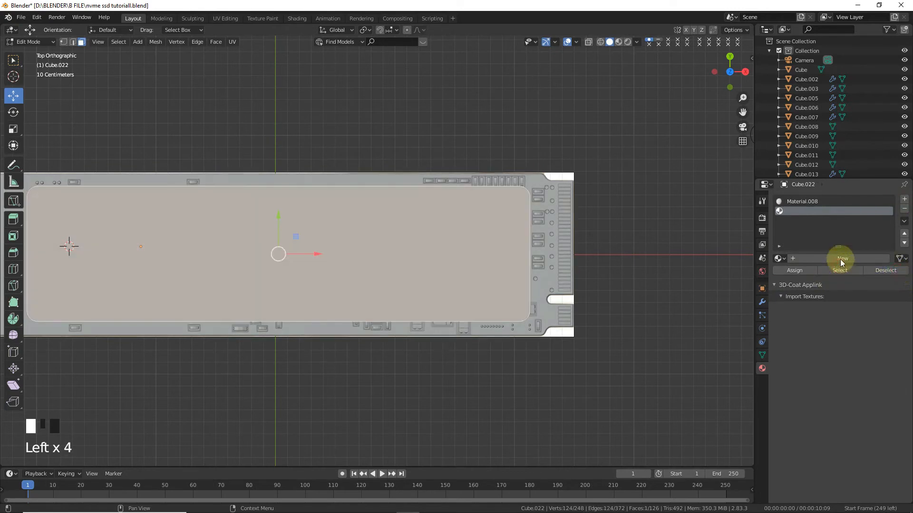
click(838, 259)
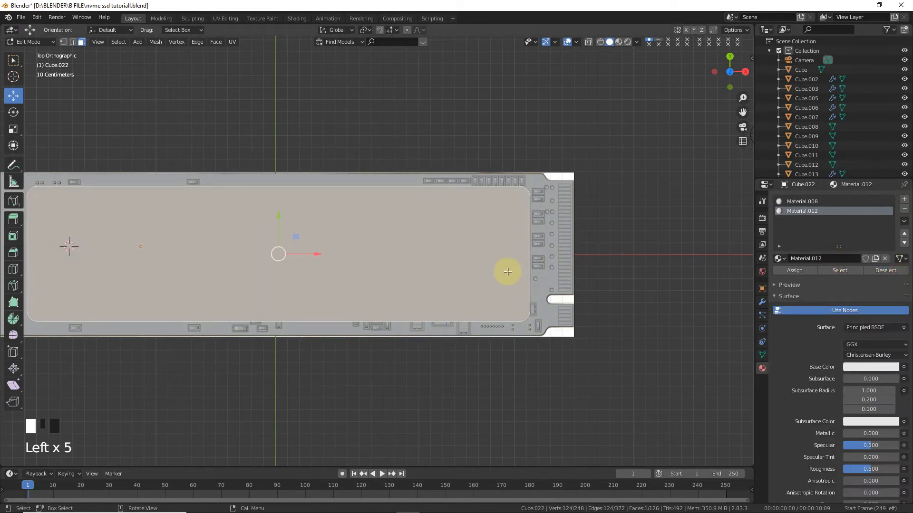
- In front view with X-ray on, raise the block's bottom face almost to its top face to form a thin label
key(KP_1)
scroll(531, 257, down, 3)
drag(743, 114, 799, 165)
click(614, 121)
click(588, 41)
drag(160, 262, 493, 326)
drag(375, 285, 351, 146)
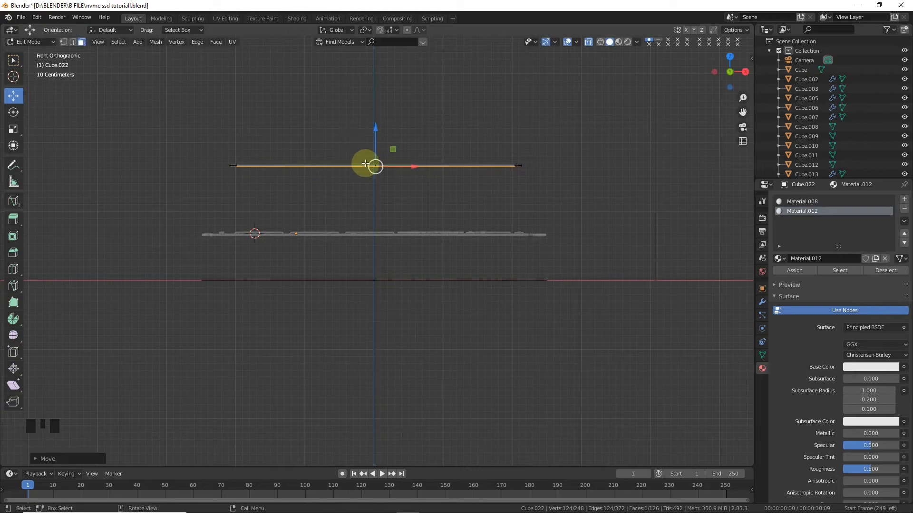
scroll(621, 149, up, 4)
drag(732, 110, 604, 153)
drag(395, 125, 392, 124)
- Lower the thin label in Object Mode onto the SSD's chips and turn off X-ray
key(Tab)
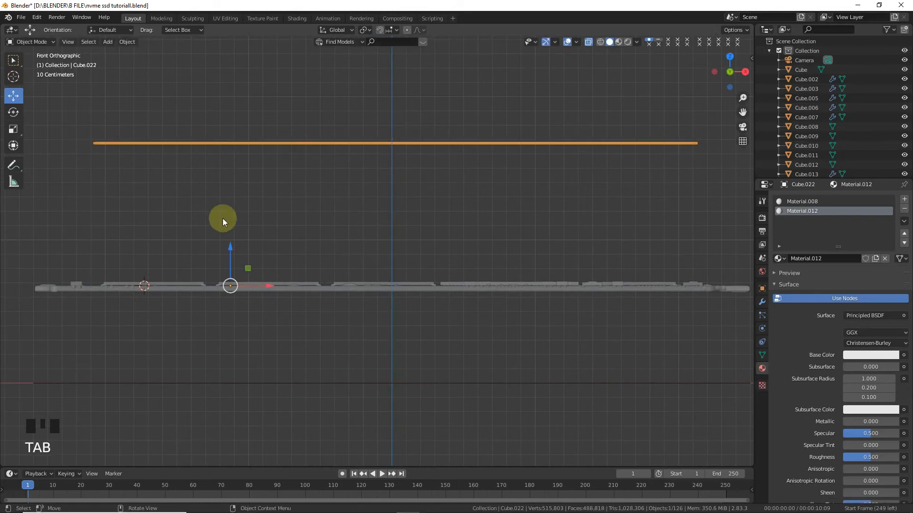
drag(229, 250, 240, 385)
click(507, 181)
scroll(641, 119, down, 2)
drag(729, 71, 718, 83)
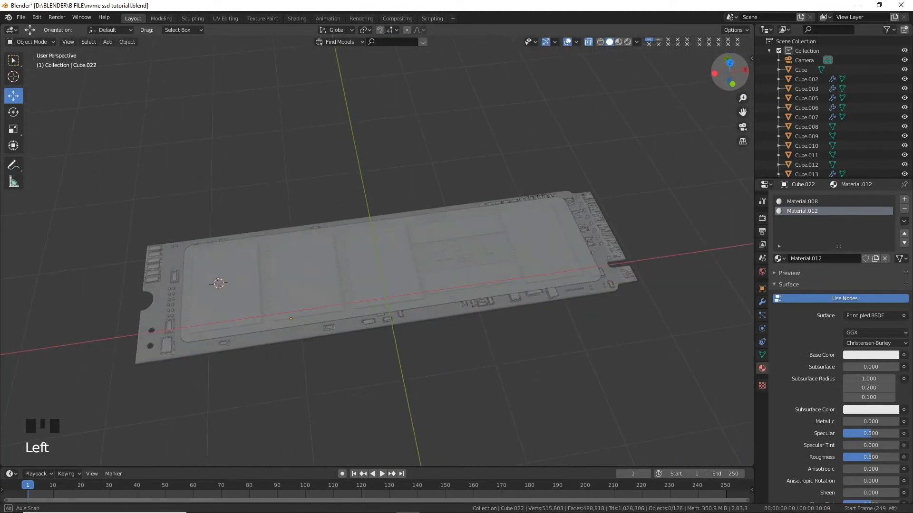
click(590, 43)
scroll(568, 65, up, 2)
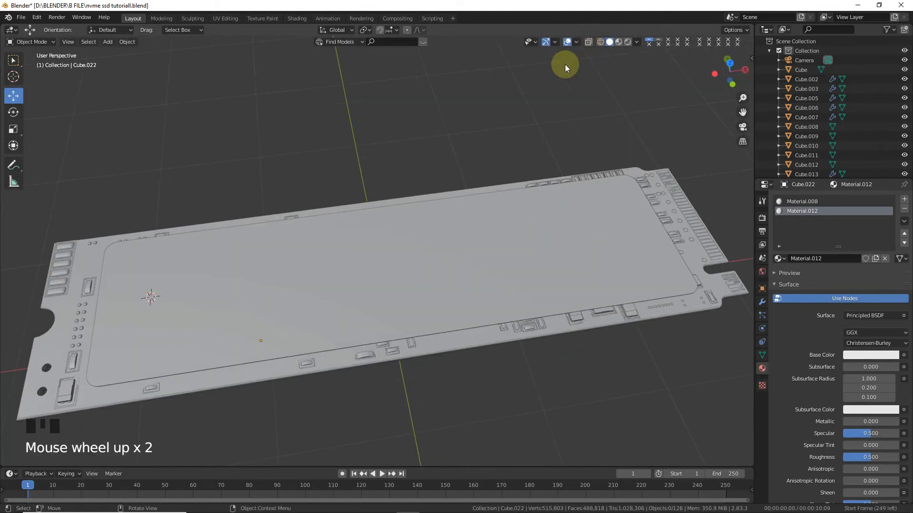
- Select the label's top face by its second material and UV-map it with Project From View from the top
click(481, 269)
key(KP_7)
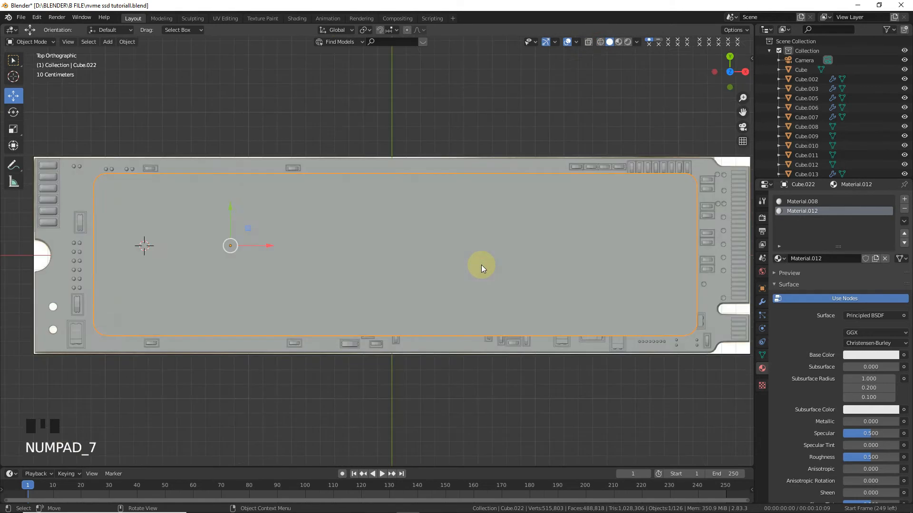
scroll(481, 264, down, 2)
key(Tab)
click(542, 165)
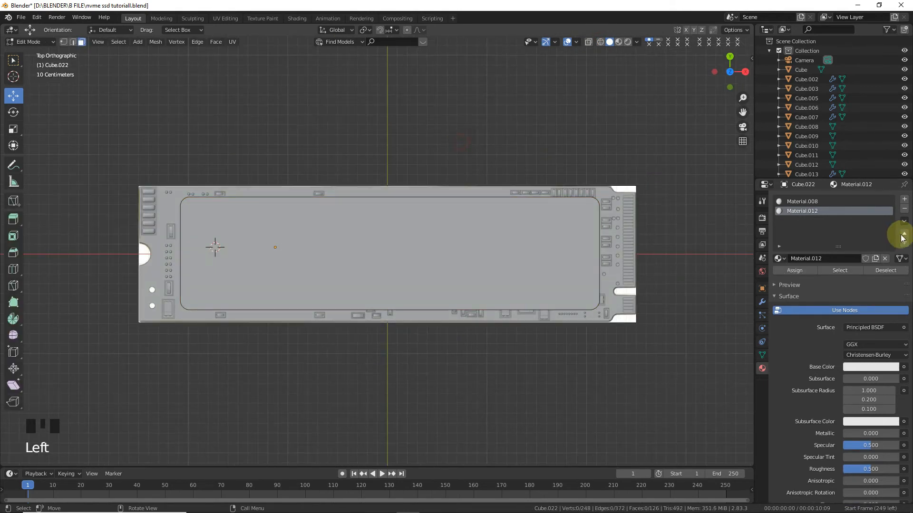
click(843, 270)
key(u)
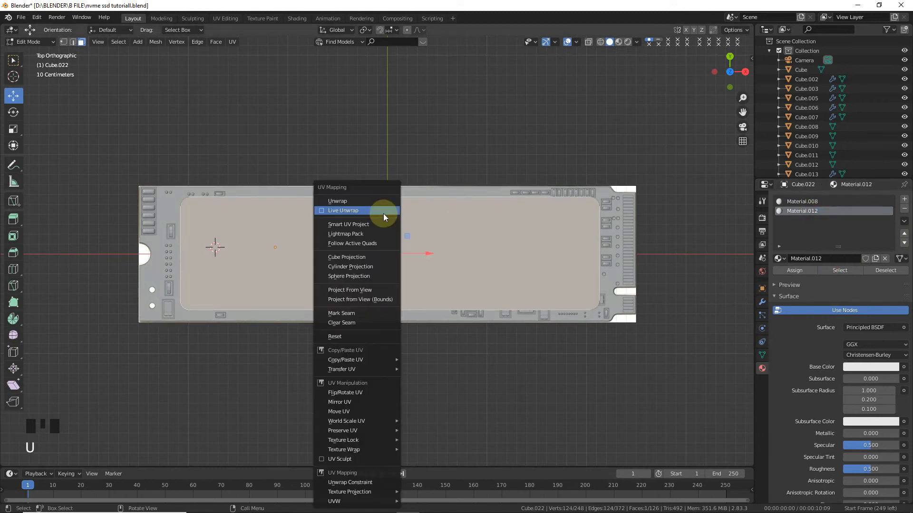
click(372, 292)
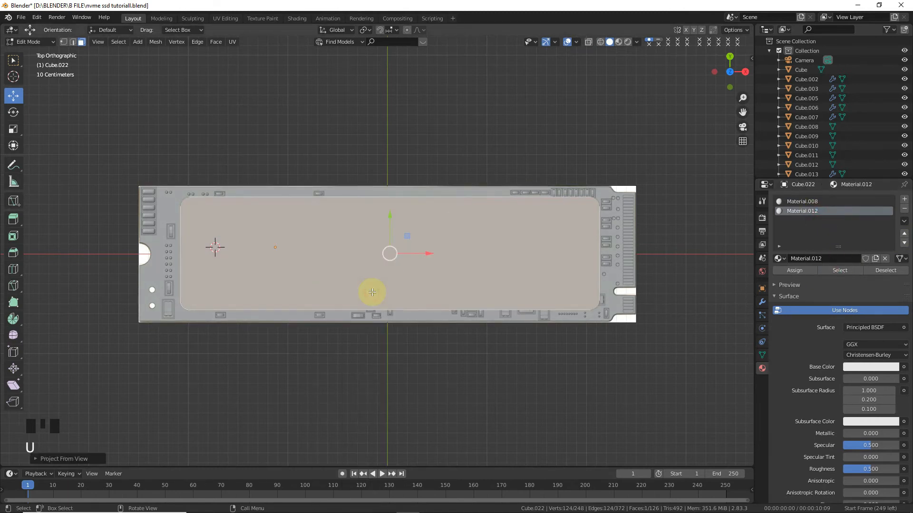
- Use nvme.jpg as an image texture for the top face material's base color and switch to material preview shading
click(905, 368)
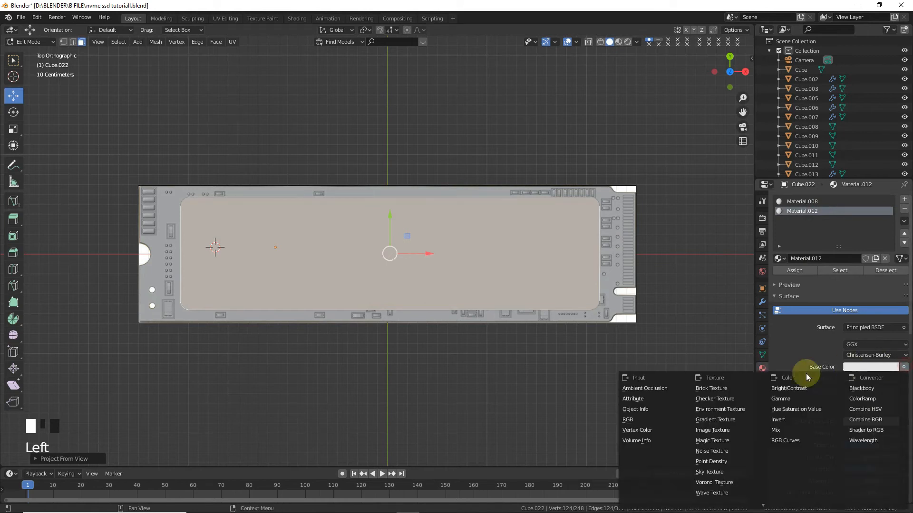
click(732, 433)
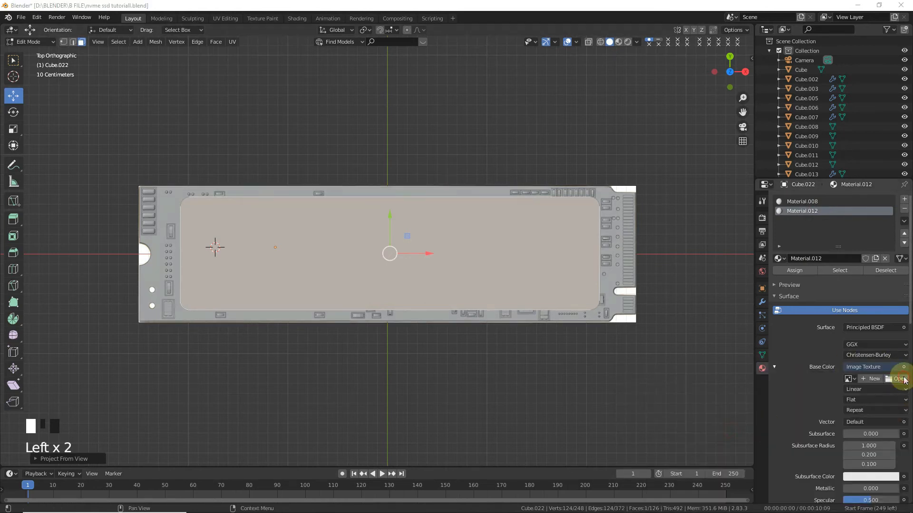
click(903, 379)
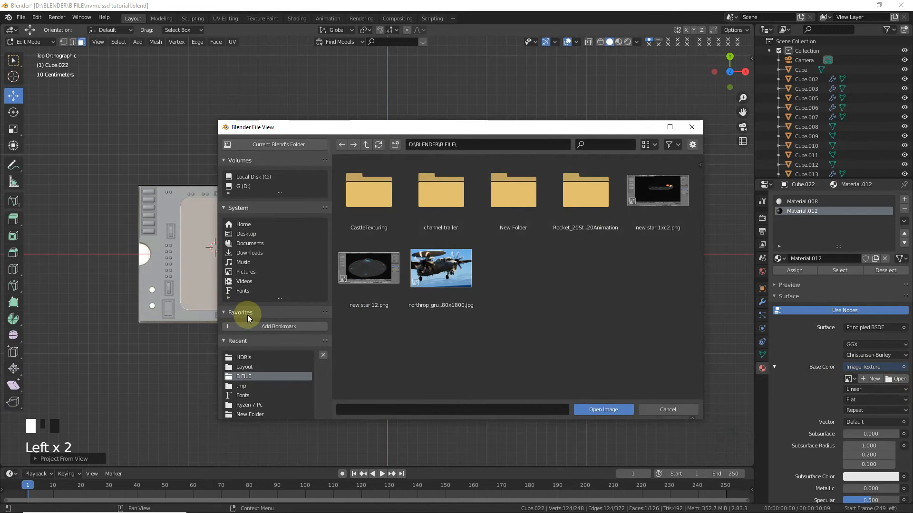
click(247, 365)
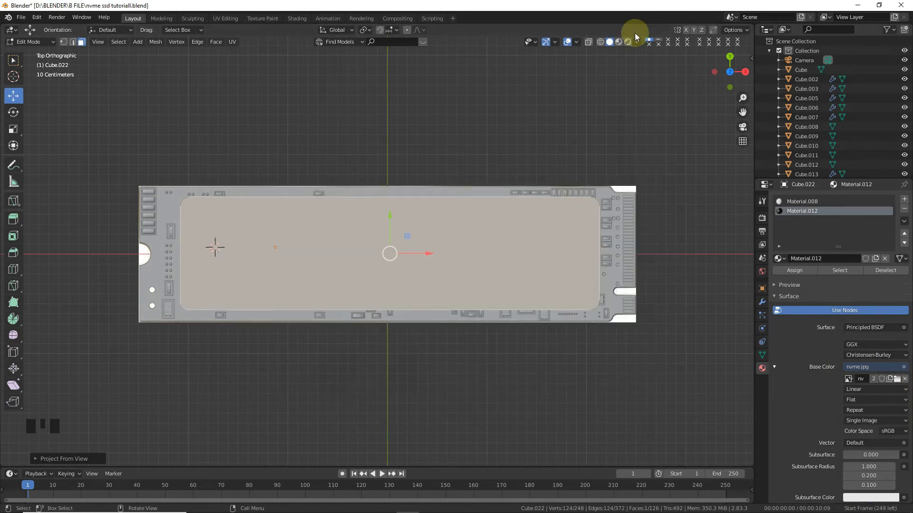
click(618, 43)
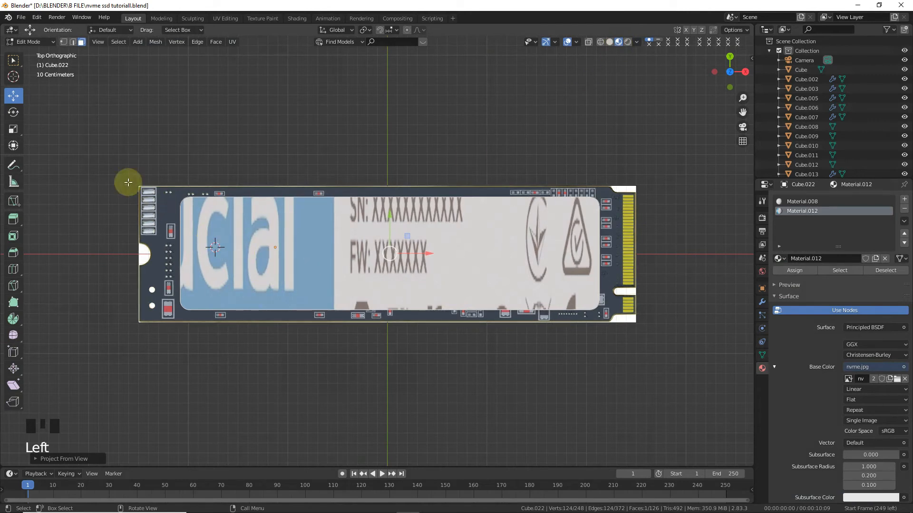
- In the UV Editor, scale the top face's UV island along Y by about 5.35 to match the height of the label in nvme.jpg
click(17, 30)
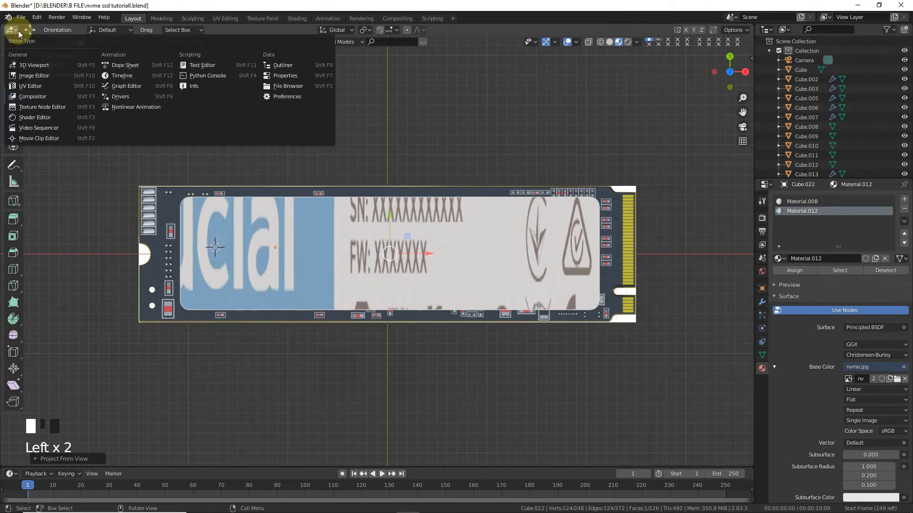
click(29, 86)
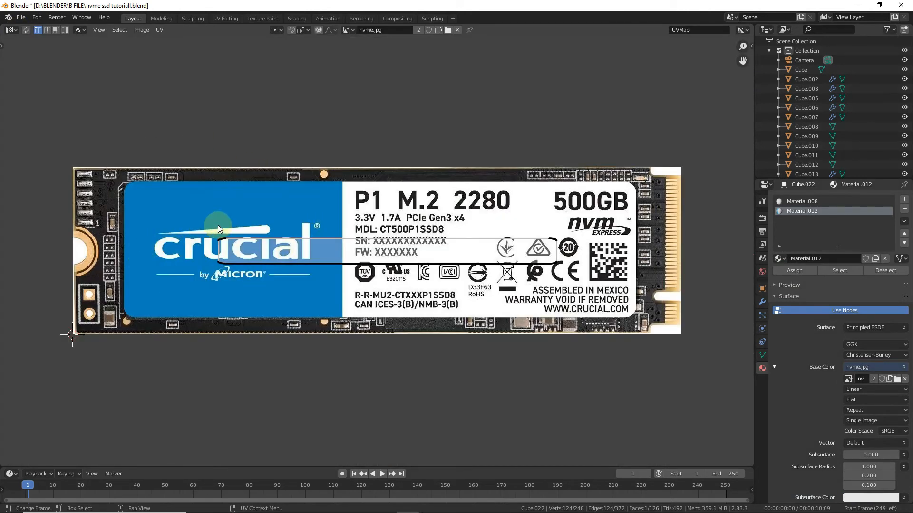
key(s)
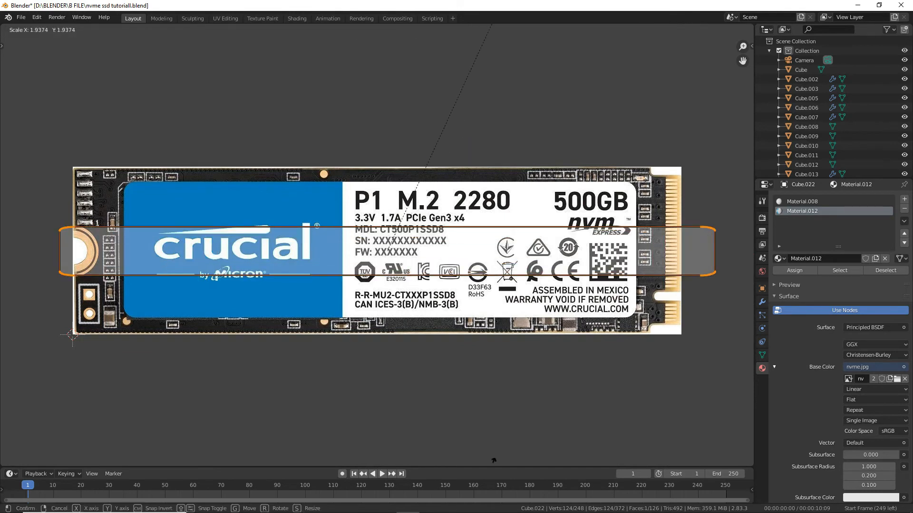
key(y)
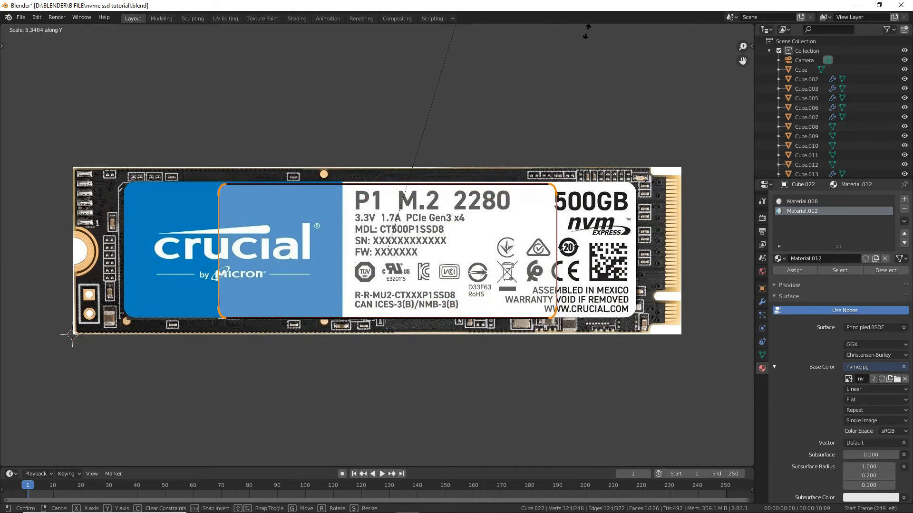
click(587, 457)
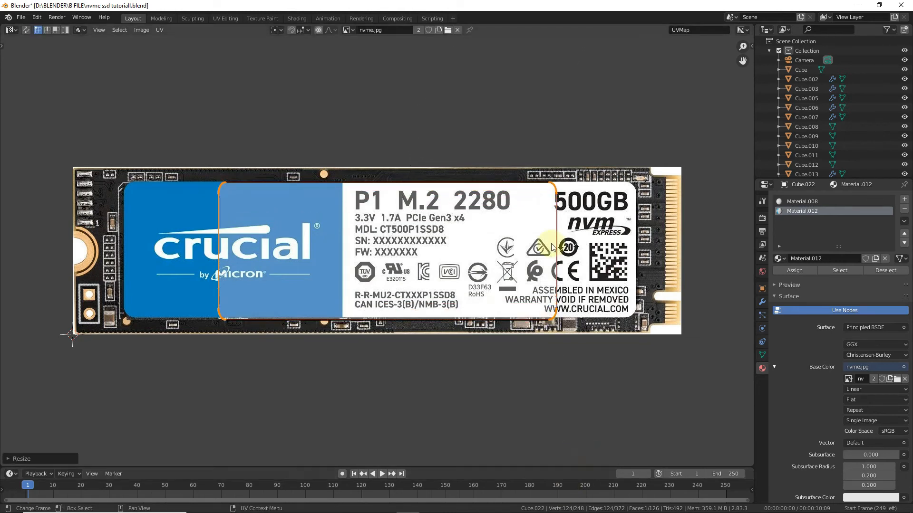
- Widen the UV island along X to nearly the printed label's width and shift it slightly in negative X to centre it
key(s)
key(x)
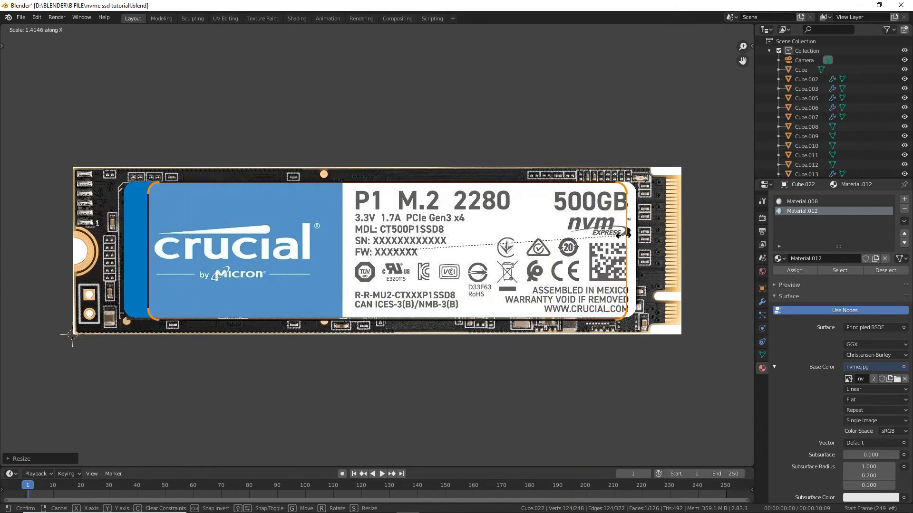
click(634, 238)
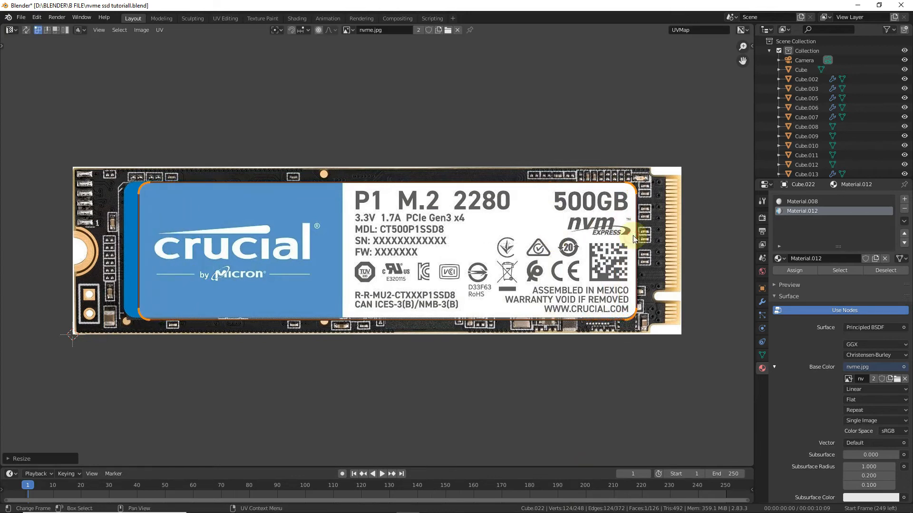
key(g)
key(x)
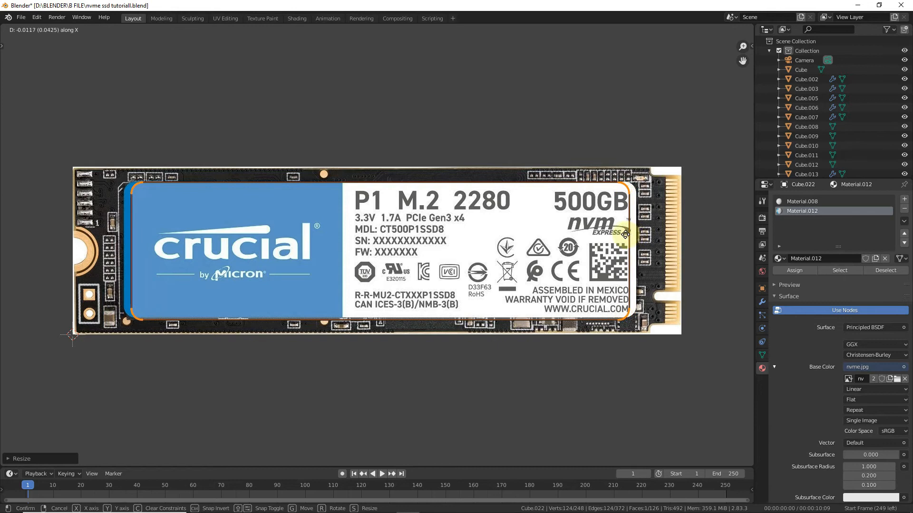
click(625, 237)
- Fine-tune the UV island's scale, about 1.025 along X and slightly below 1 along Y, to fit the printed label's edges
key(s)
key(x)
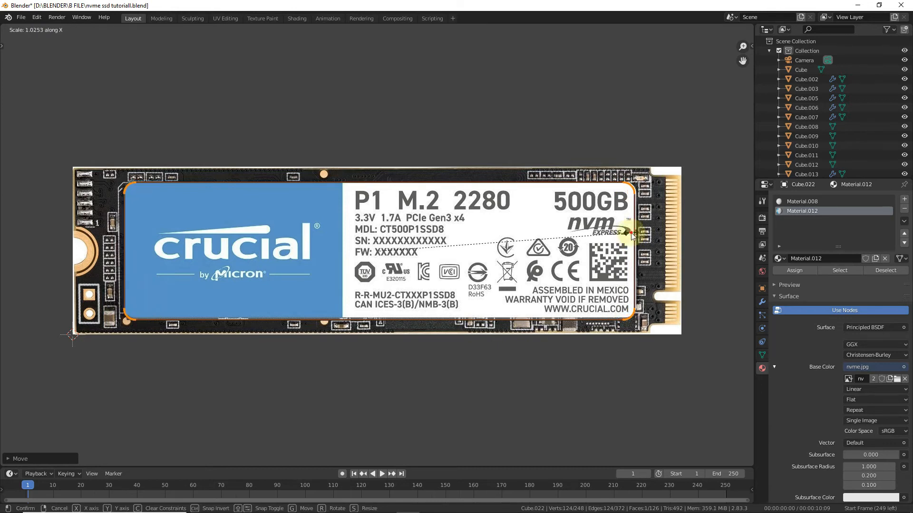
click(632, 236)
key(s)
key(y)
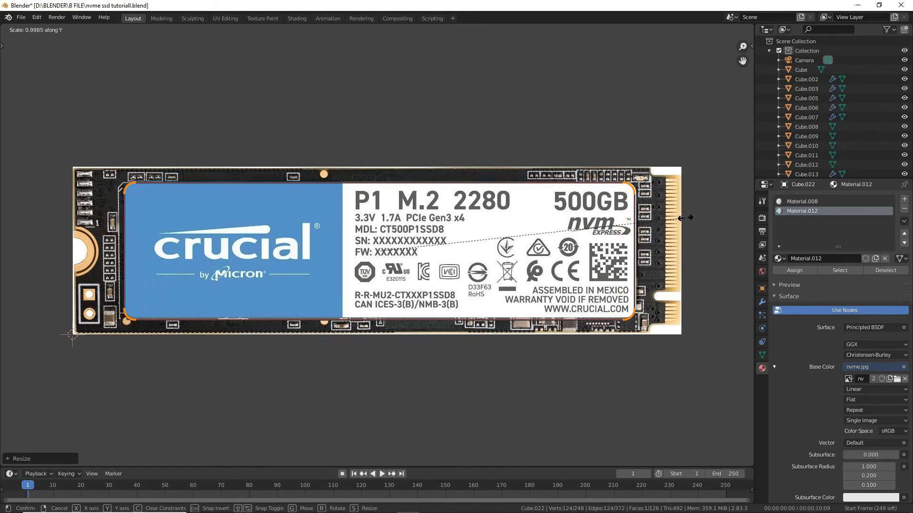
click(682, 219)
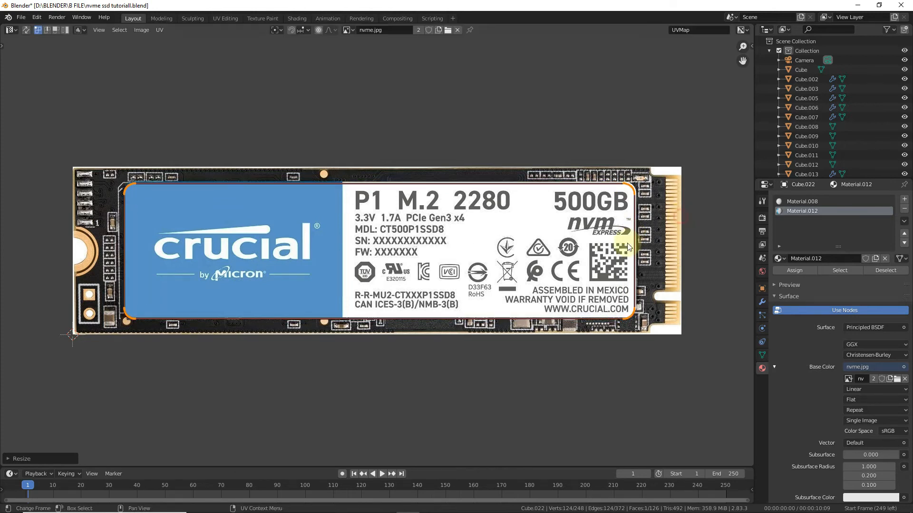
- Return to the 3D Viewport in Object Mode, deselect the label and show the SSD in rendered shading from an angled view
click(11, 30)
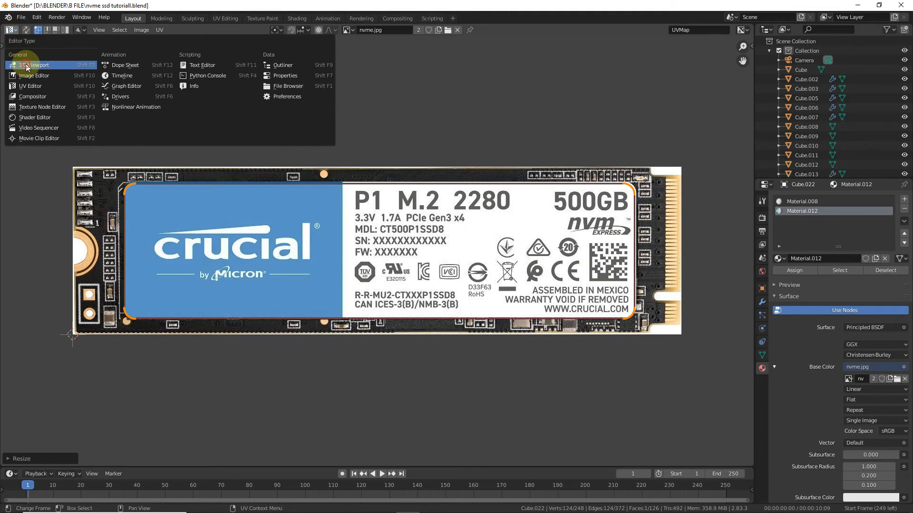
click(29, 65)
key(Tab)
drag(734, 72, 728, 3)
click(587, 111)
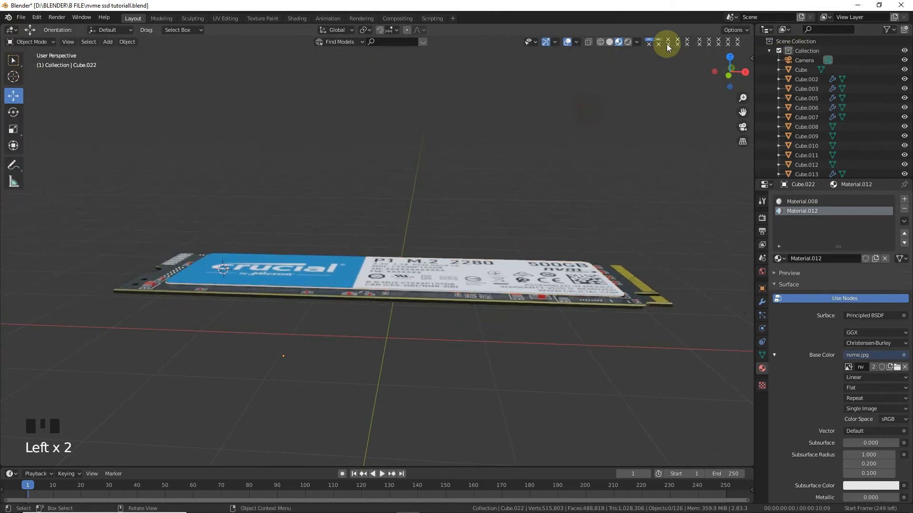
click(628, 43)
mouse_move(735, 73)
mouse_down()
mouse_move(696, 91)
mouse_move(695, 83)
mouse_up()
- Set the label image material's Metallic to 0.7, Specular to 1 and Roughness to 0.3
scroll(845, 316, down, 5)
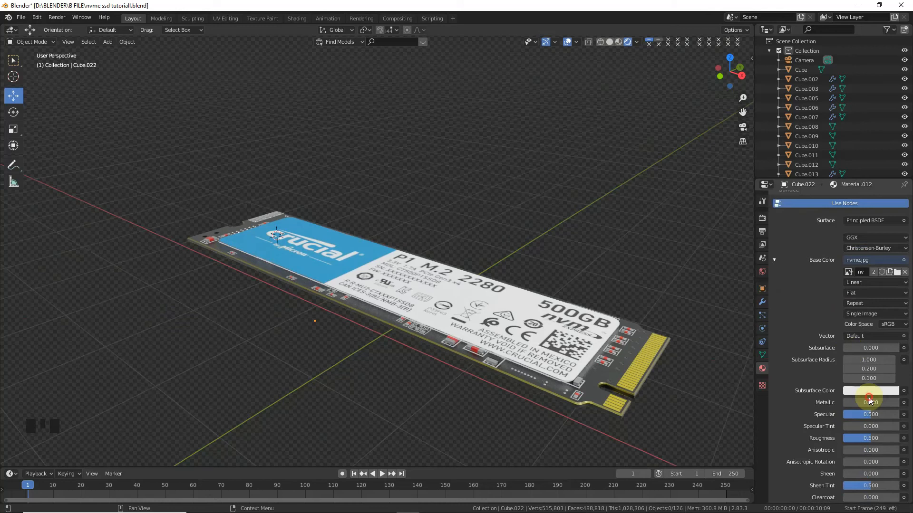
click(824, 403)
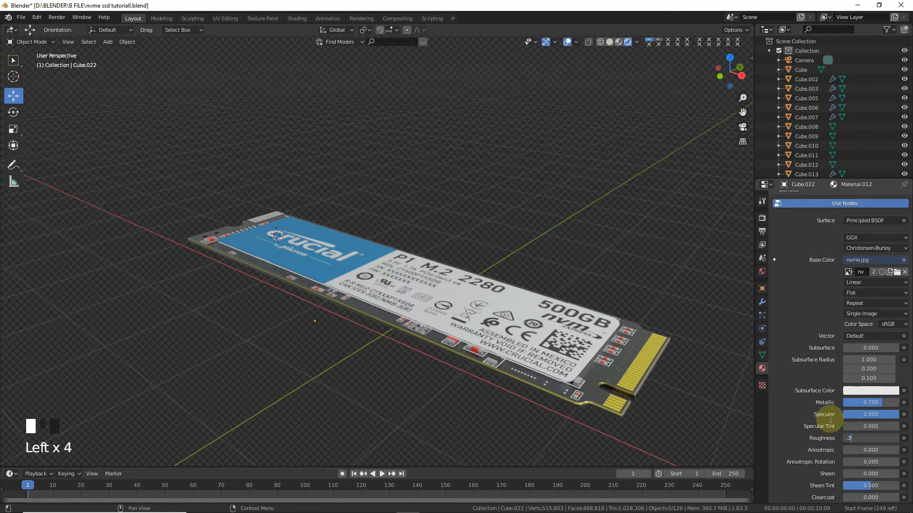
click(831, 420)
drag(728, 64, 550, 197)
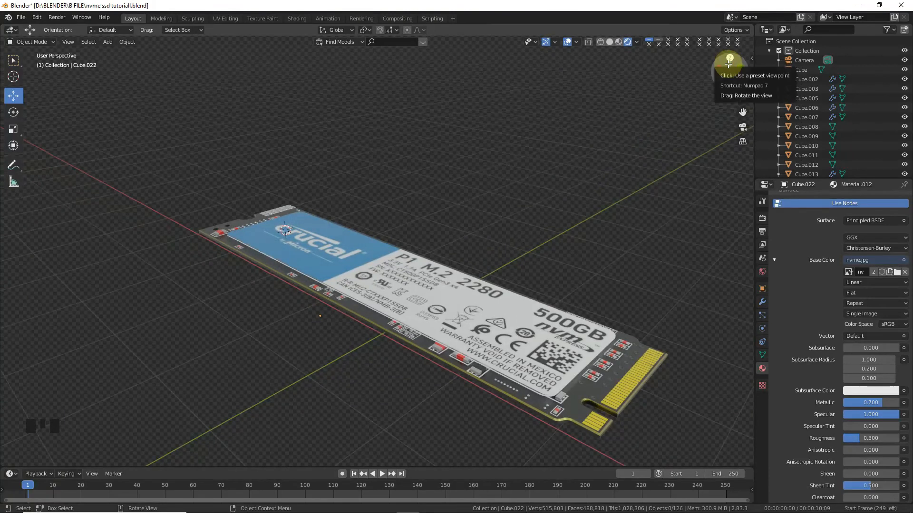